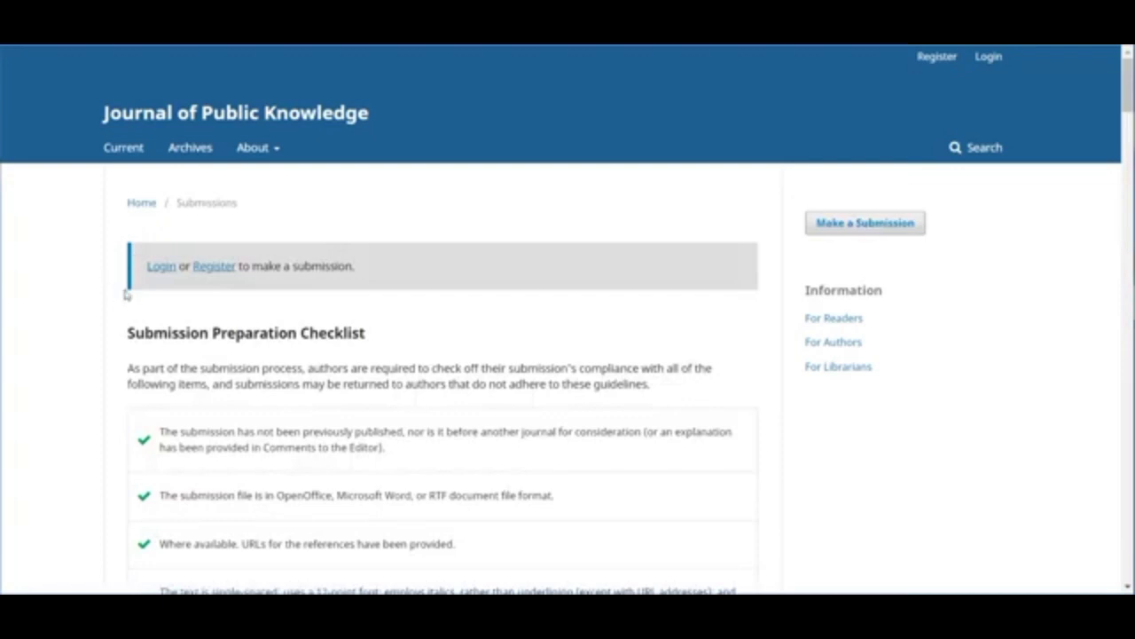
- Open the Journal of Public Knowledge registration form and place the cursor in First Name
left_click(223, 270)
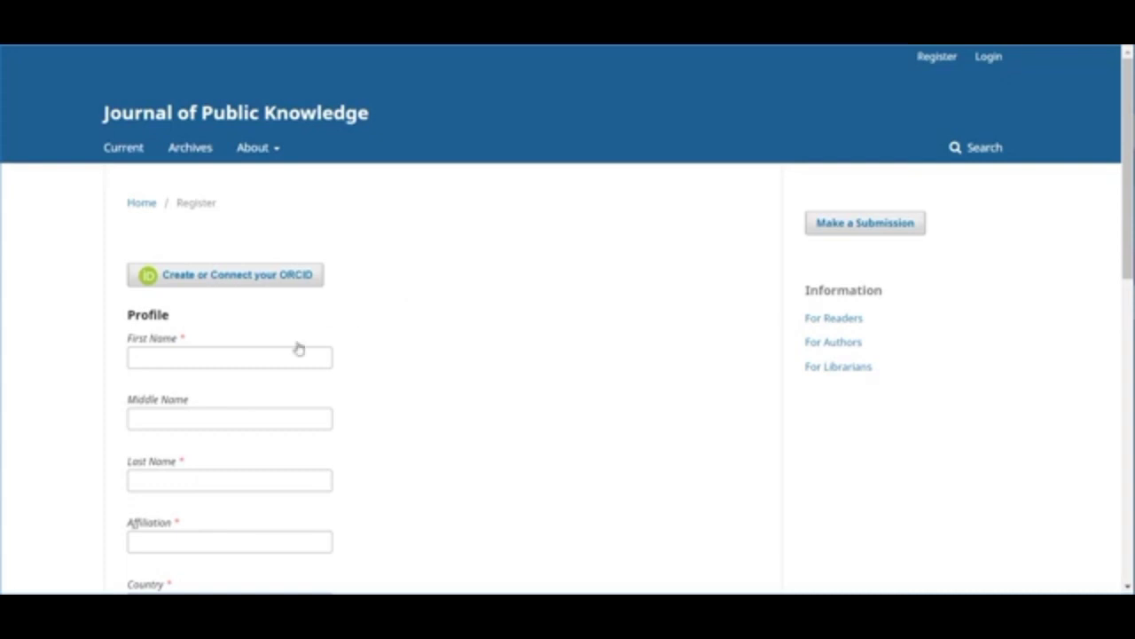
left_click(253, 354)
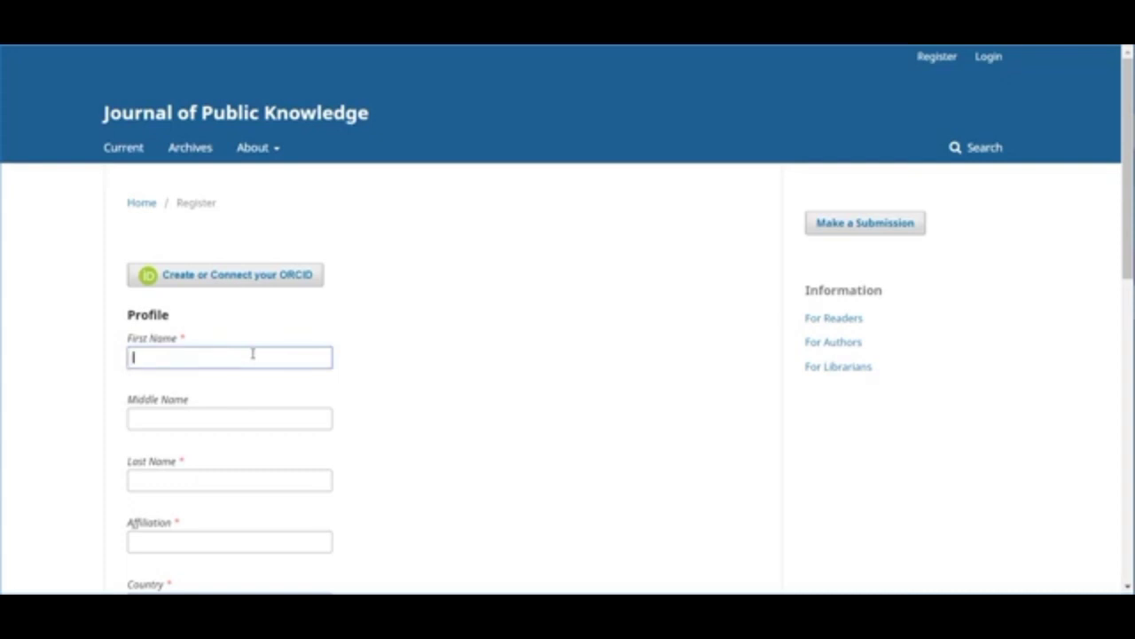
- Enter the author's first and last name and the affiliation University of Anywhere
key("Tab")
key("Tab")
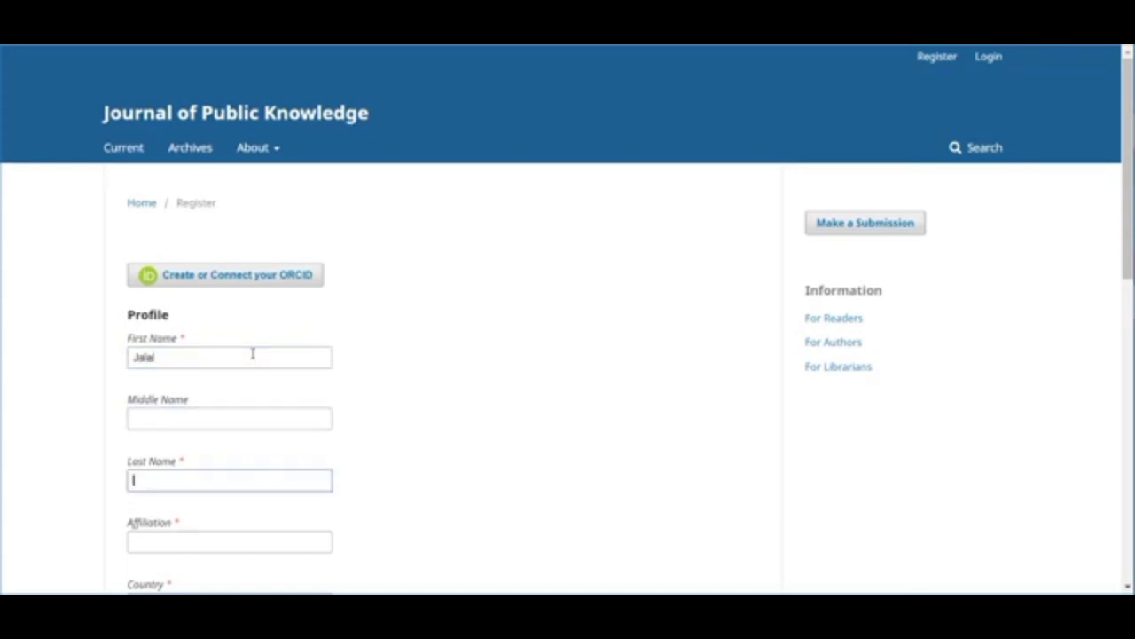
key("Tab")
type("Univers")
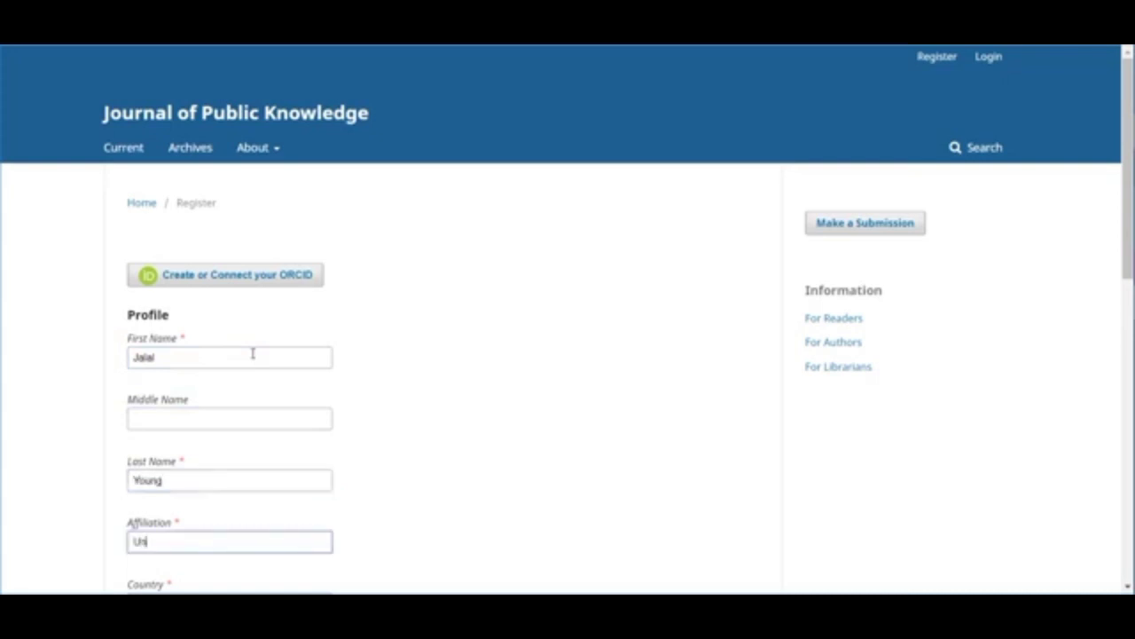
key("BackSpace")
key("BackSpace")
type("rsity of Anywhere")
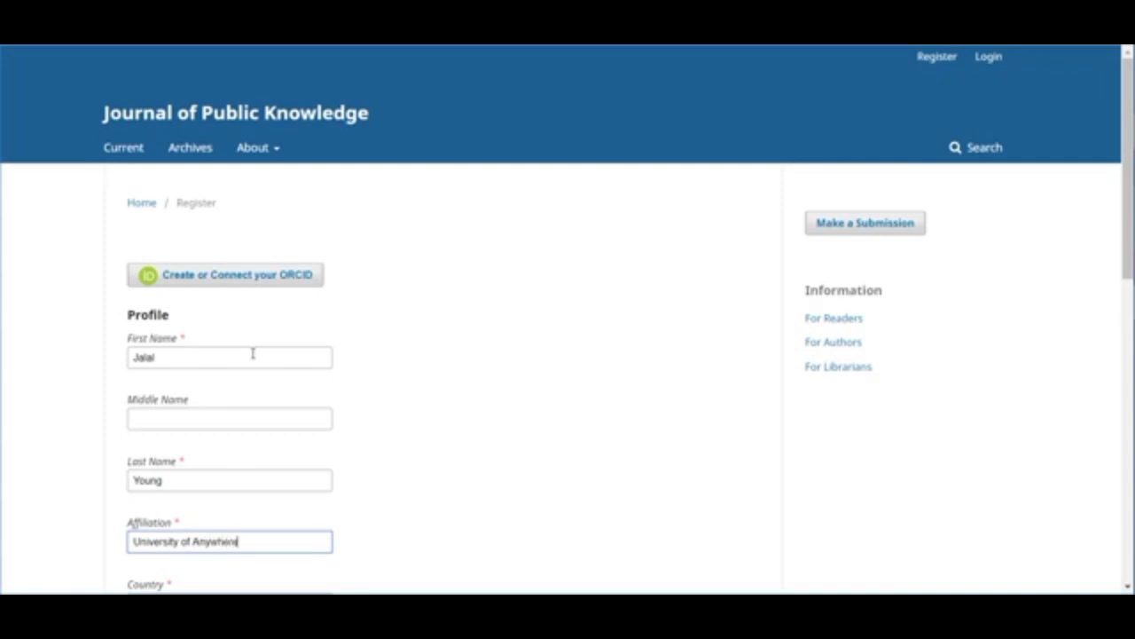
- Set the author's country to United States
scroll(253, 355, "down", 2)
scroll(253, 357, "down", 1)
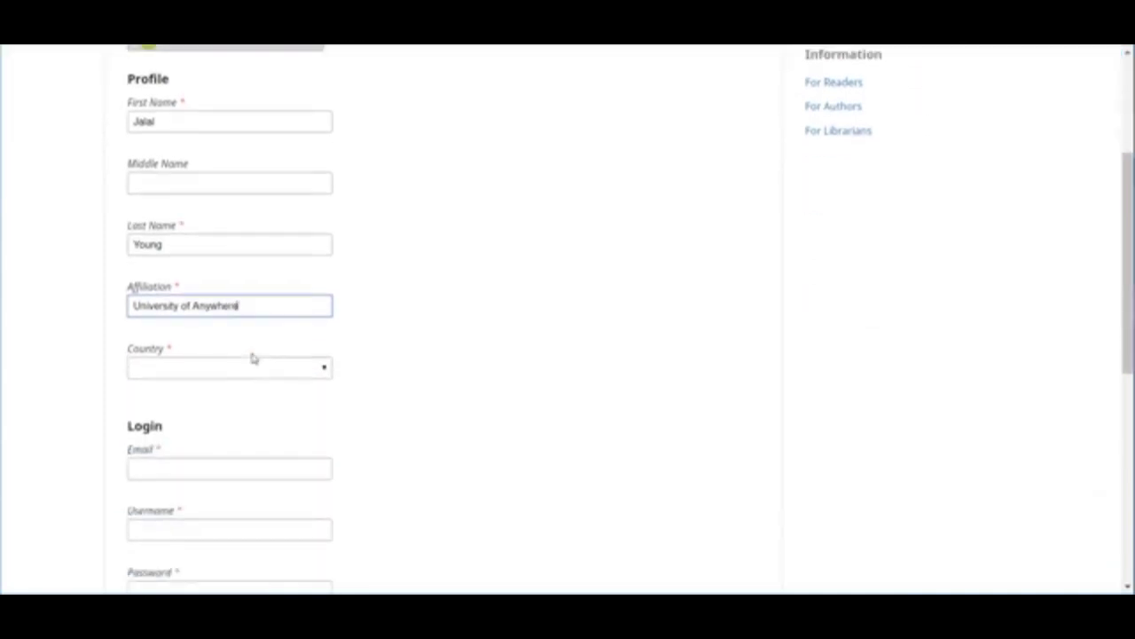
left_click(304, 366)
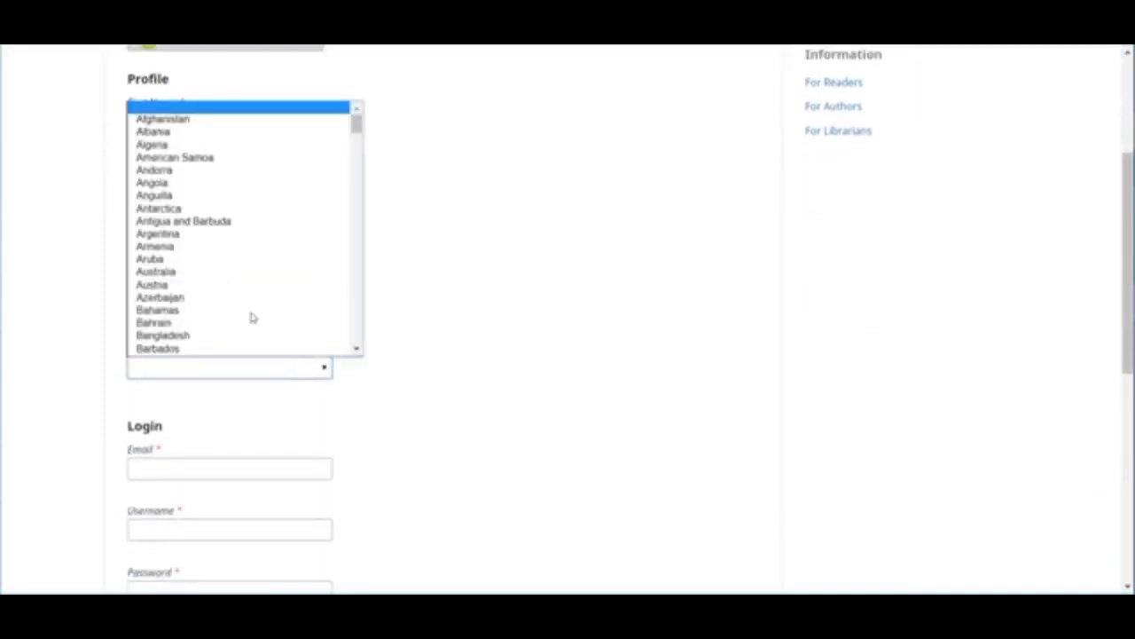
type("un")
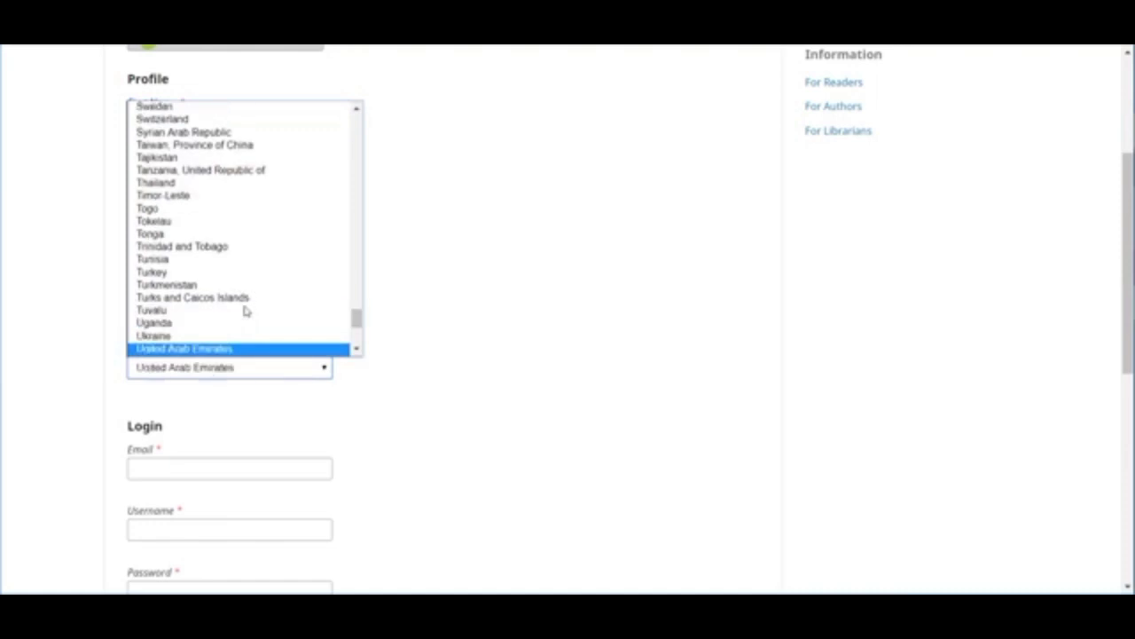
scroll(246, 309, "down", 5)
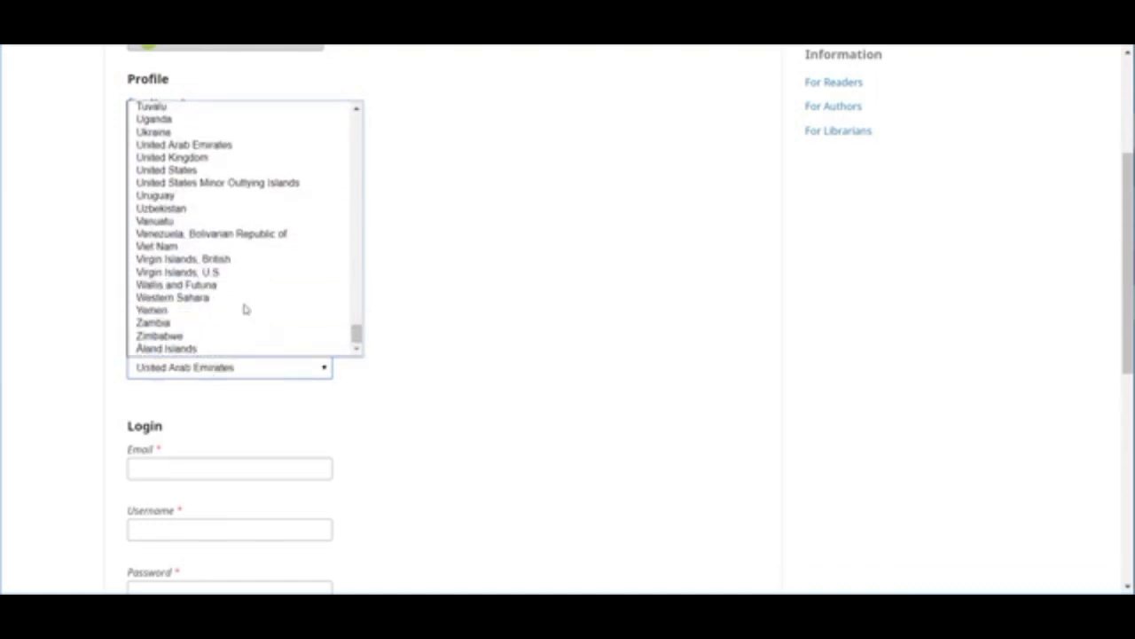
left_click(165, 173)
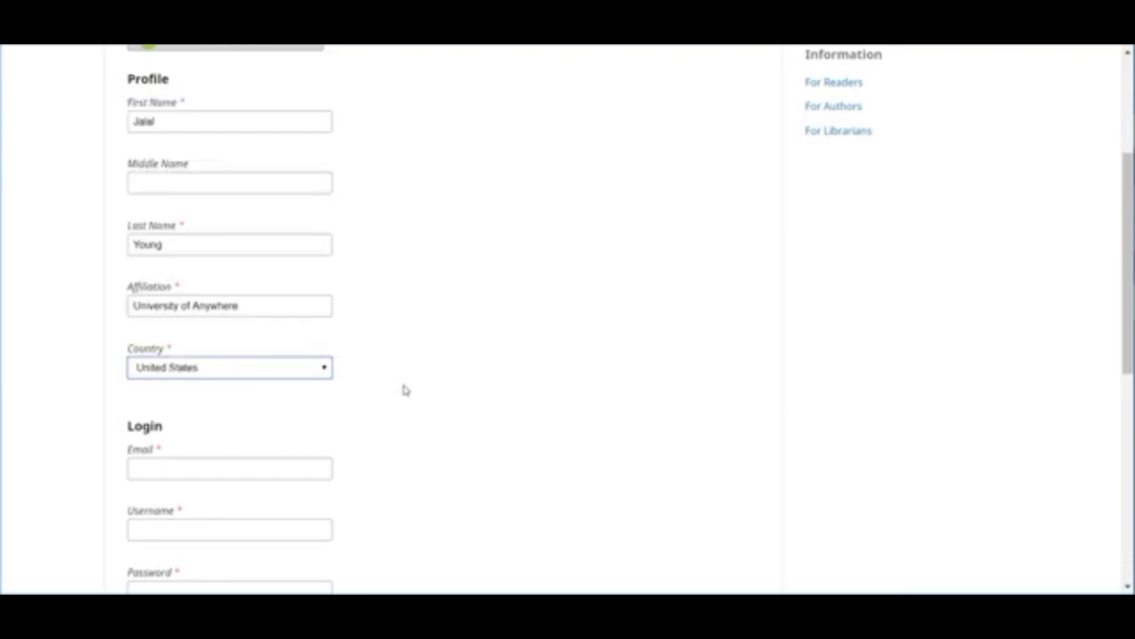
left_click(216, 466)
- Enter the author's e-mail address and a username
key("Tab")
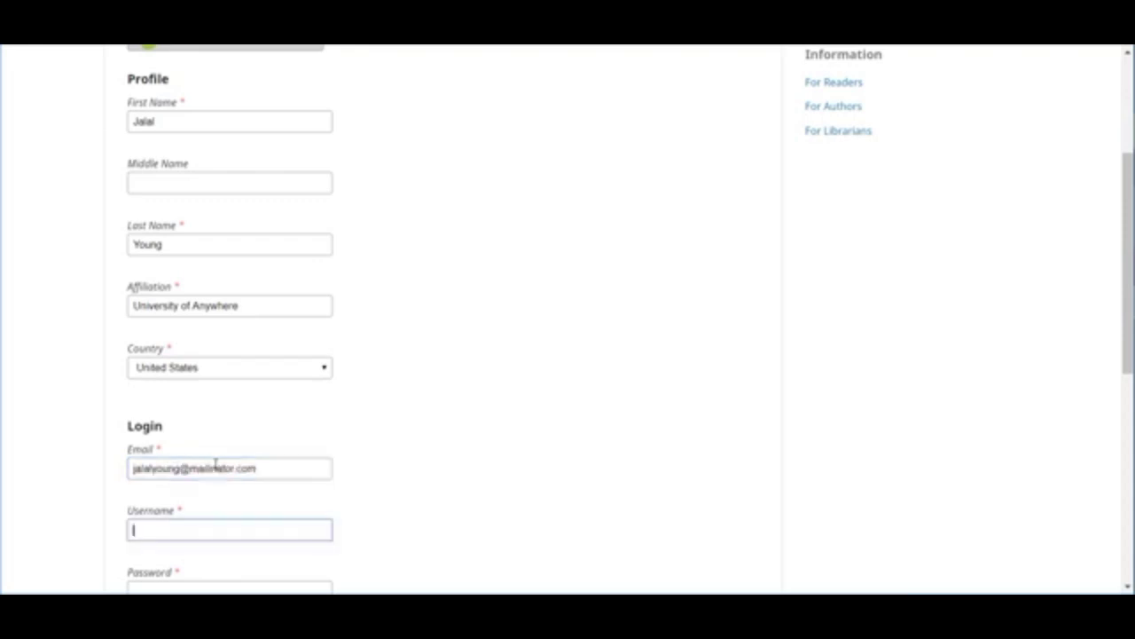
type("jalal")
- Set the account password and repeat it for confirmation
scroll(192, 469, "down", 3)
left_click(190, 470)
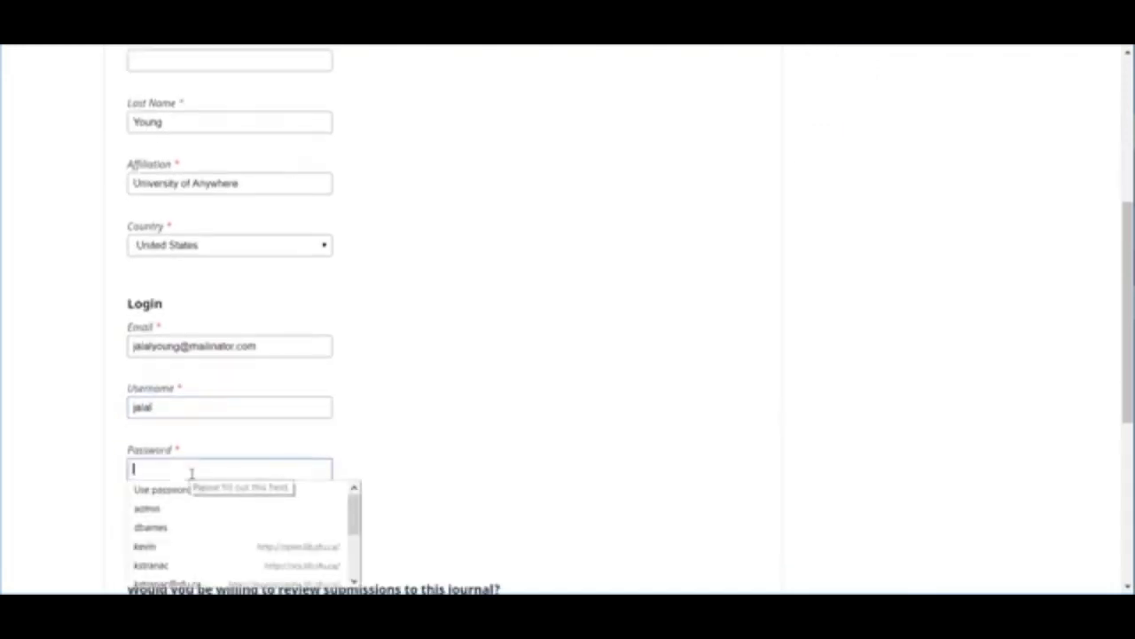
type("p")
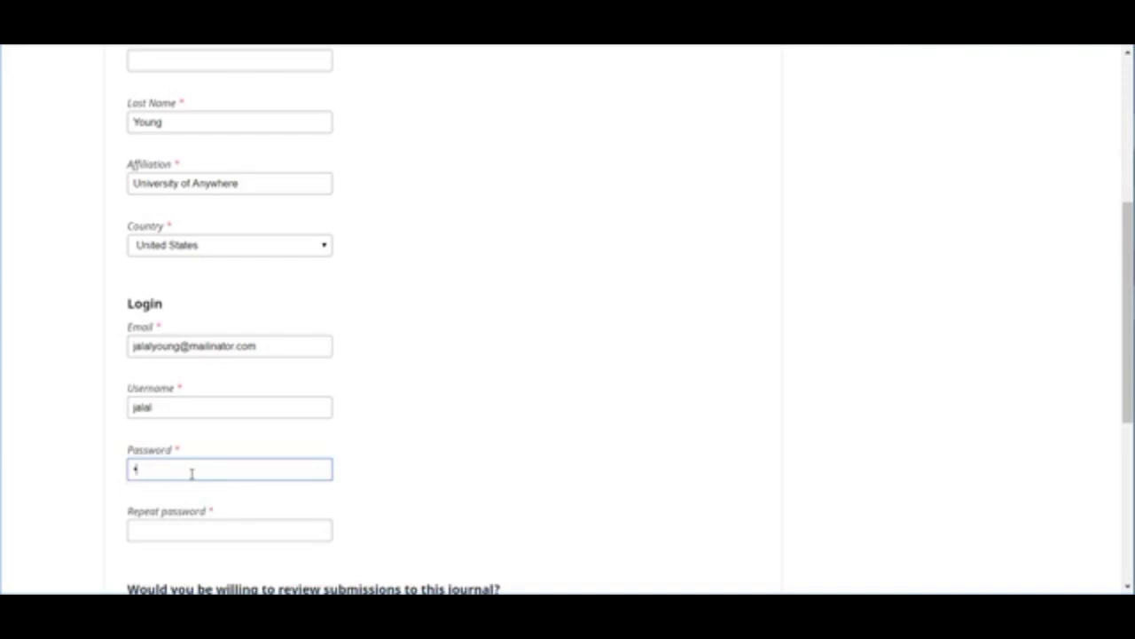
type("assword123")
key("Tab")
type("passw")
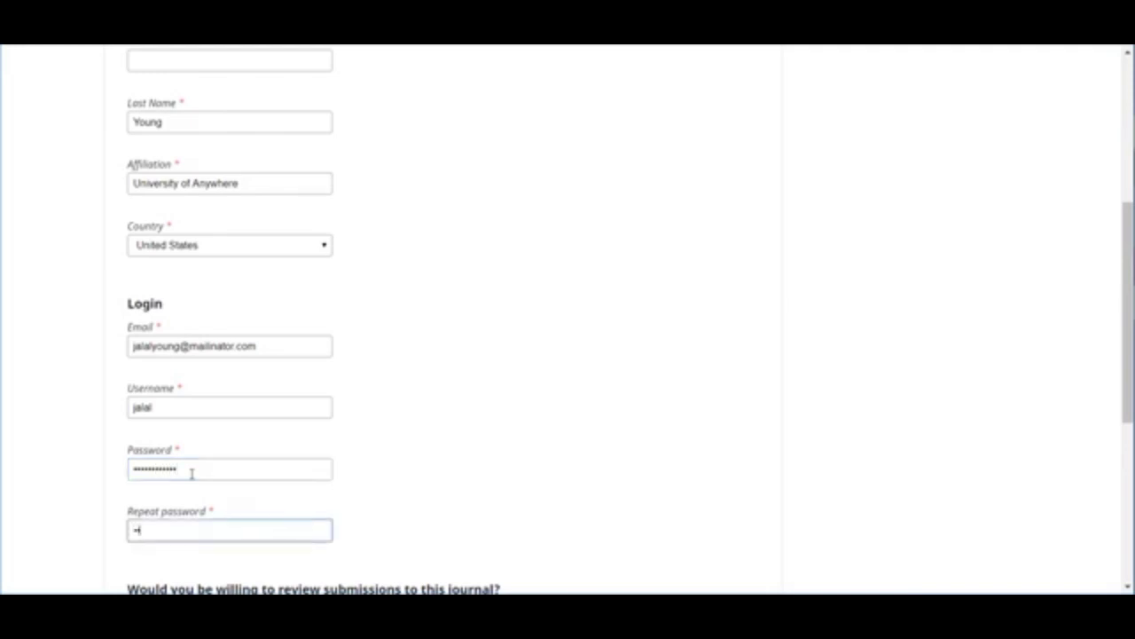
type("ord123")
scroll(191, 474, "down", 1)
scroll(192, 473, "down", 3)
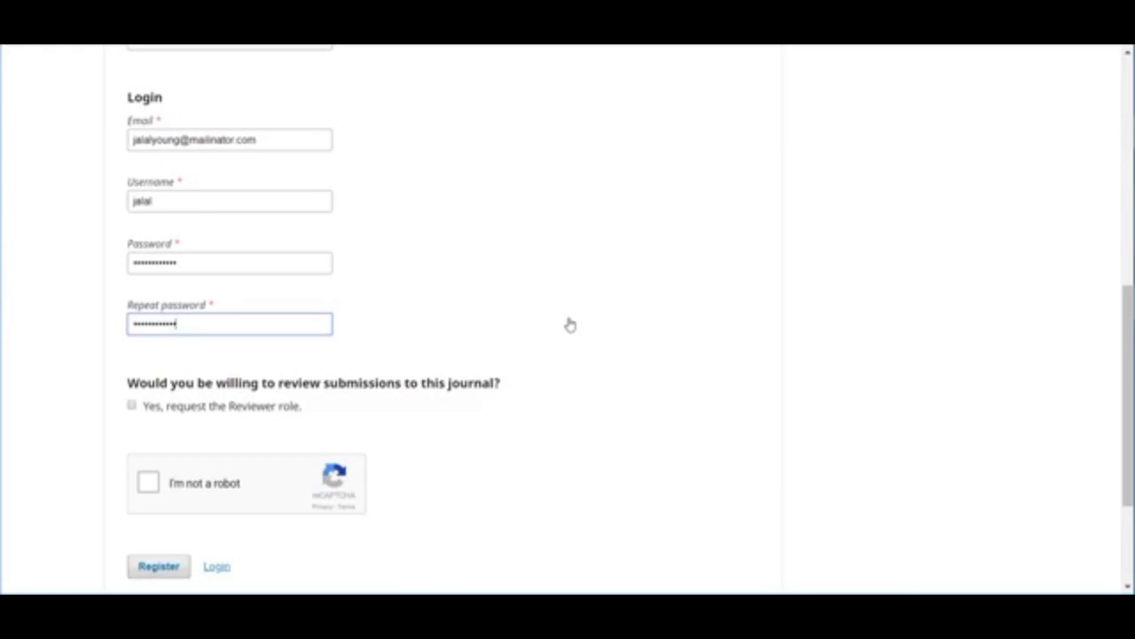
- Request the Reviewer role with interests scholarly publishing, open access and open source software
left_click(131, 406)
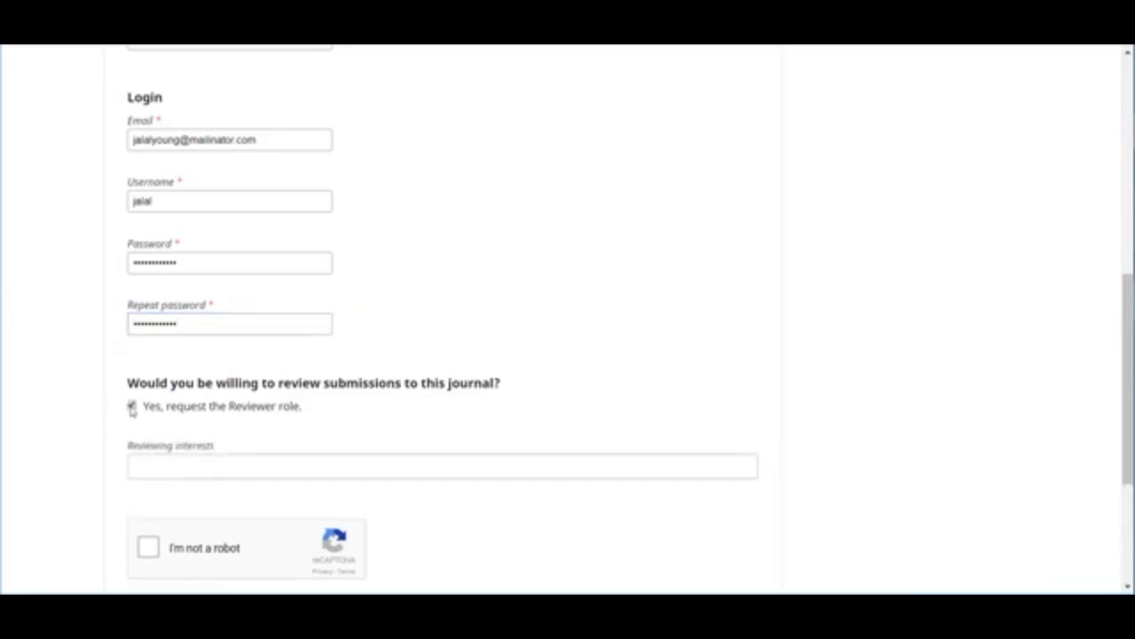
left_click(173, 467)
type("scholarly publiss")
key("BackSpace")
type("shi")
key("BackSpace")
key("BackSpace")
key("BackSpace")
key("BackSpace")
type("hi")
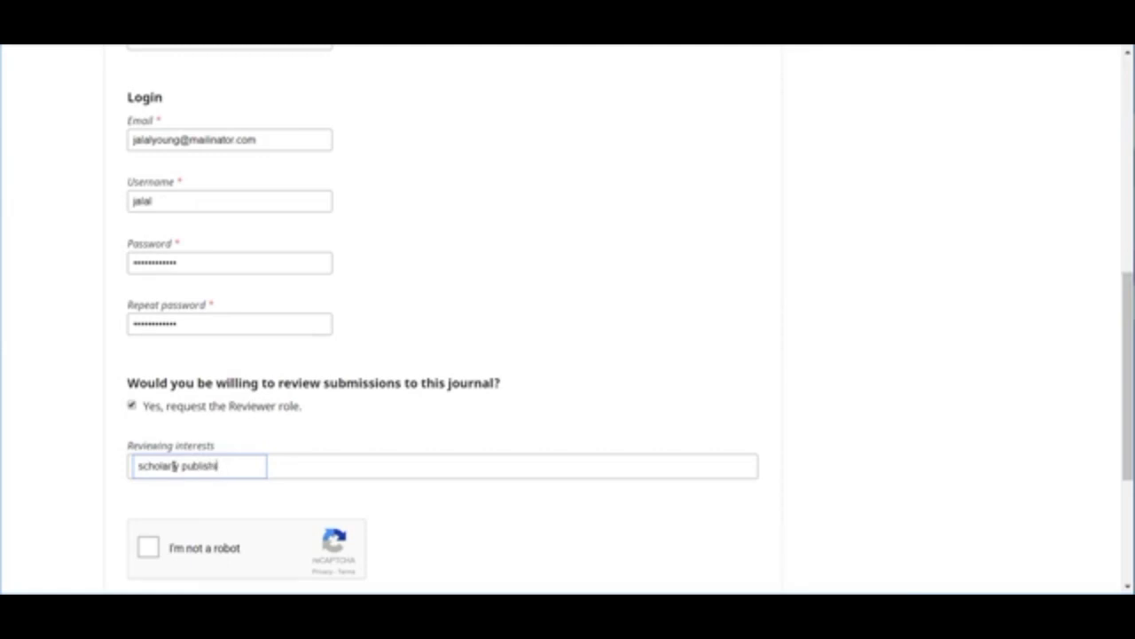
type("ng")
key("Return")
type("open access")
key("Return")
type("open sc")
type("urce software")
key("Return")
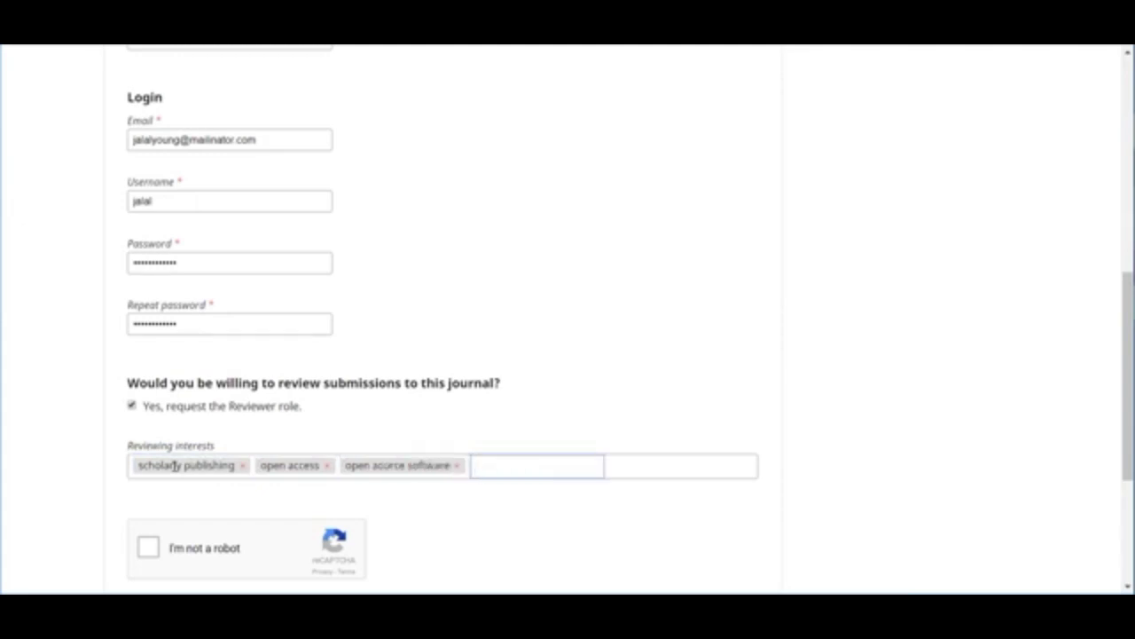
- Pass the reCAPTCHA check and submit the registration
scroll(75, 475, "down", 3)
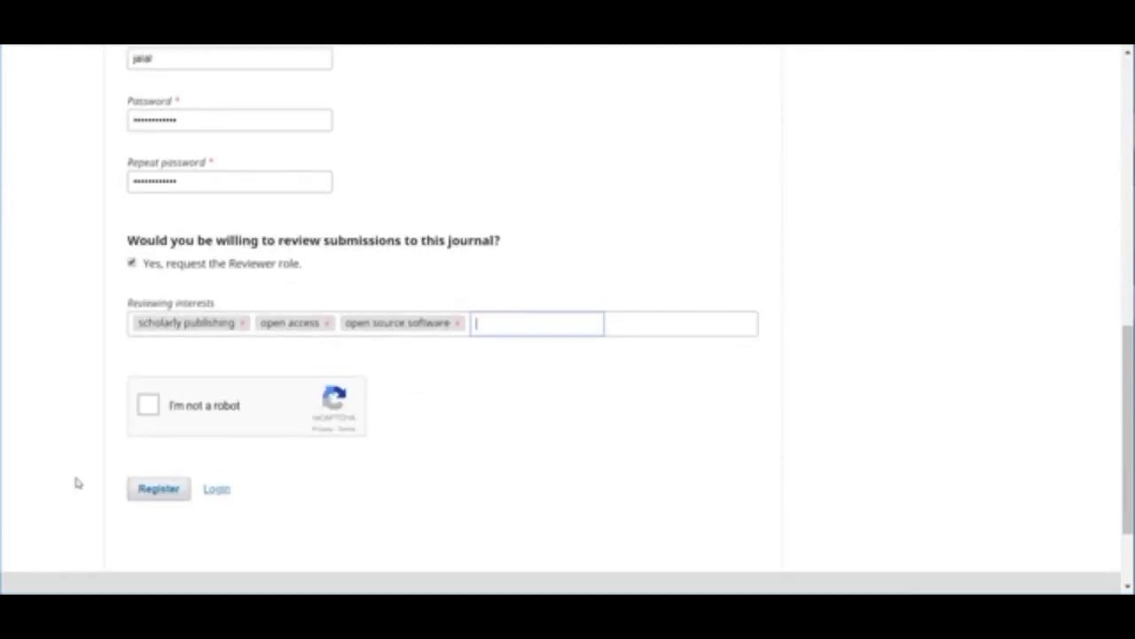
left_click(148, 406)
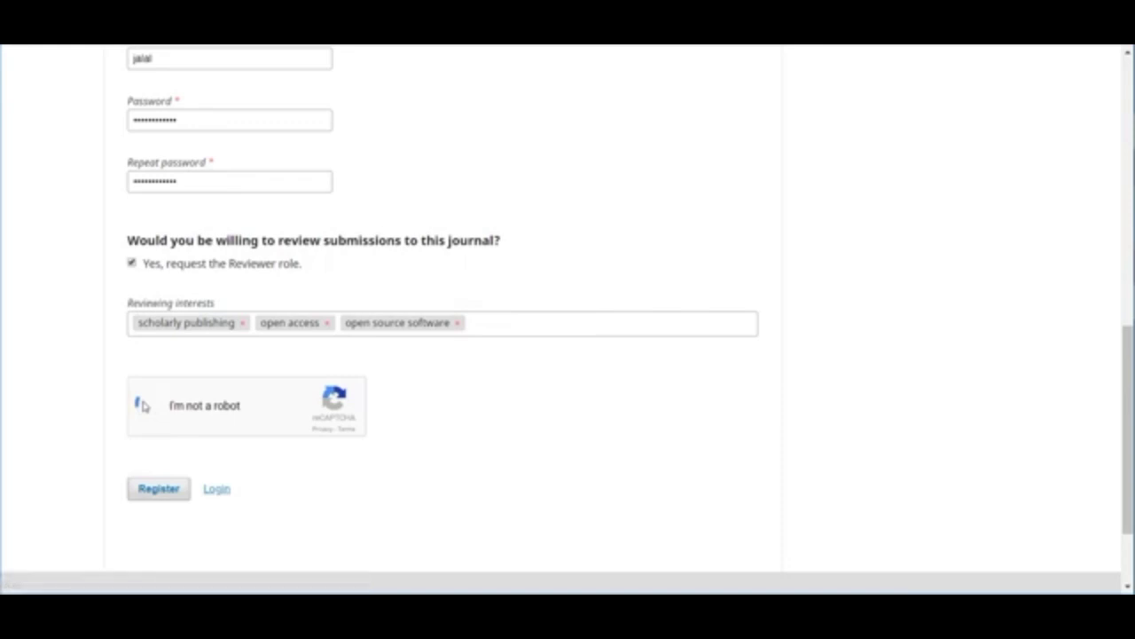
left_click(159, 491)
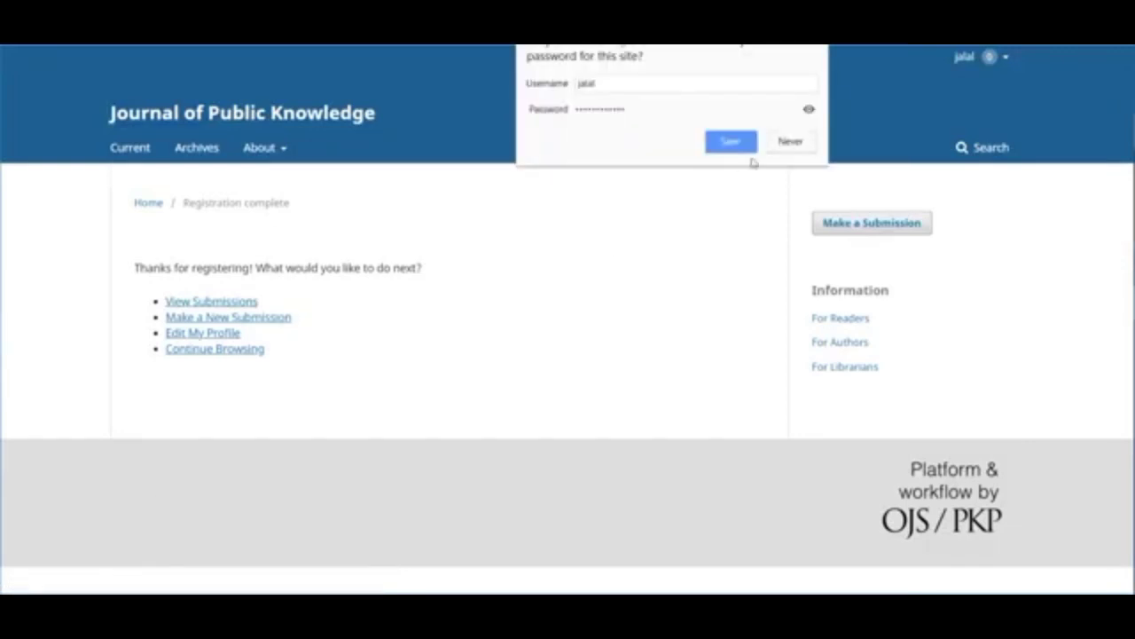
- Decline the browser's password save and start a new article submission
left_click(788, 144)
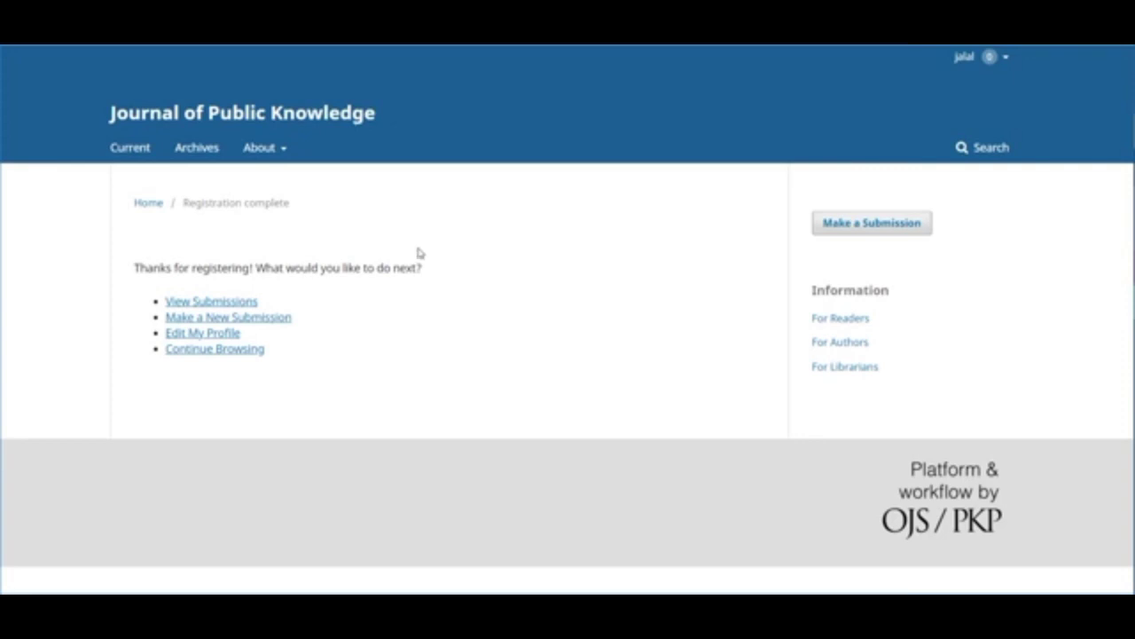
left_click(271, 320)
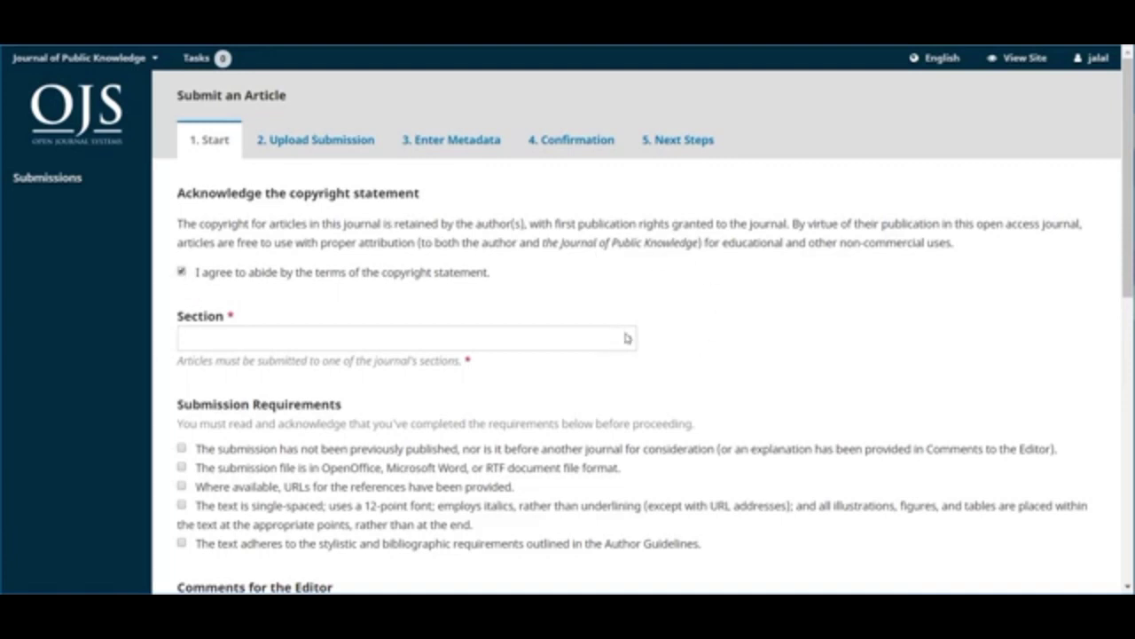
- Choose the Articles section, tick all five submission requirements, and save the Start step
left_click(626, 338)
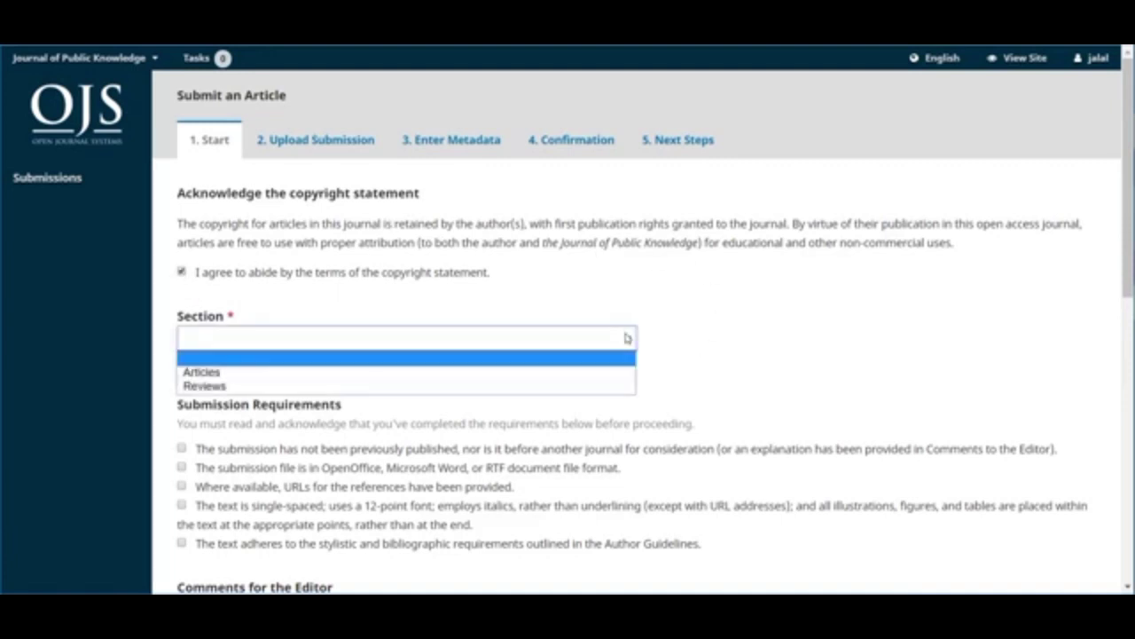
left_click(595, 373)
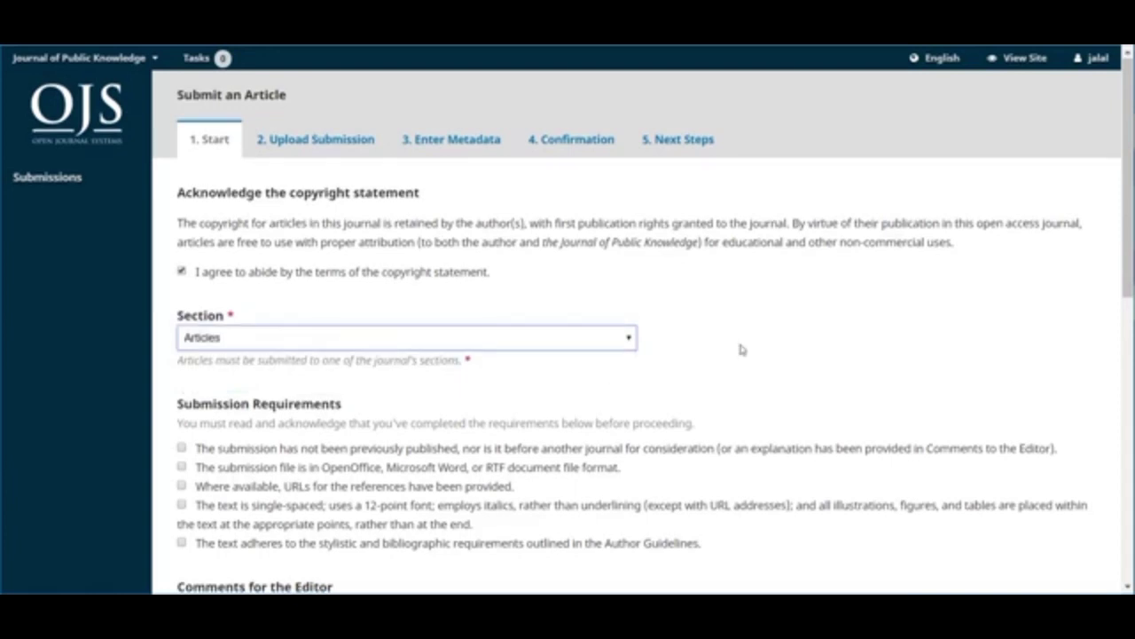
scroll(742, 349, "down", 3)
left_click(180, 271)
left_click(181, 290)
left_click(181, 309)
left_click(181, 328)
left_click(181, 367)
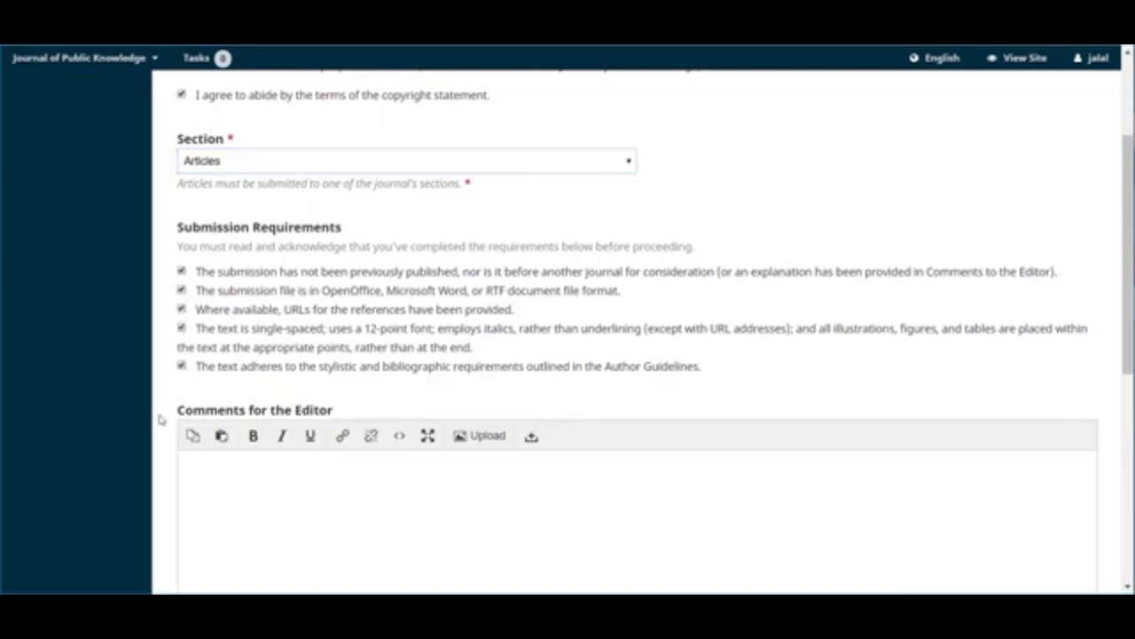
scroll(160, 429, "down", 2)
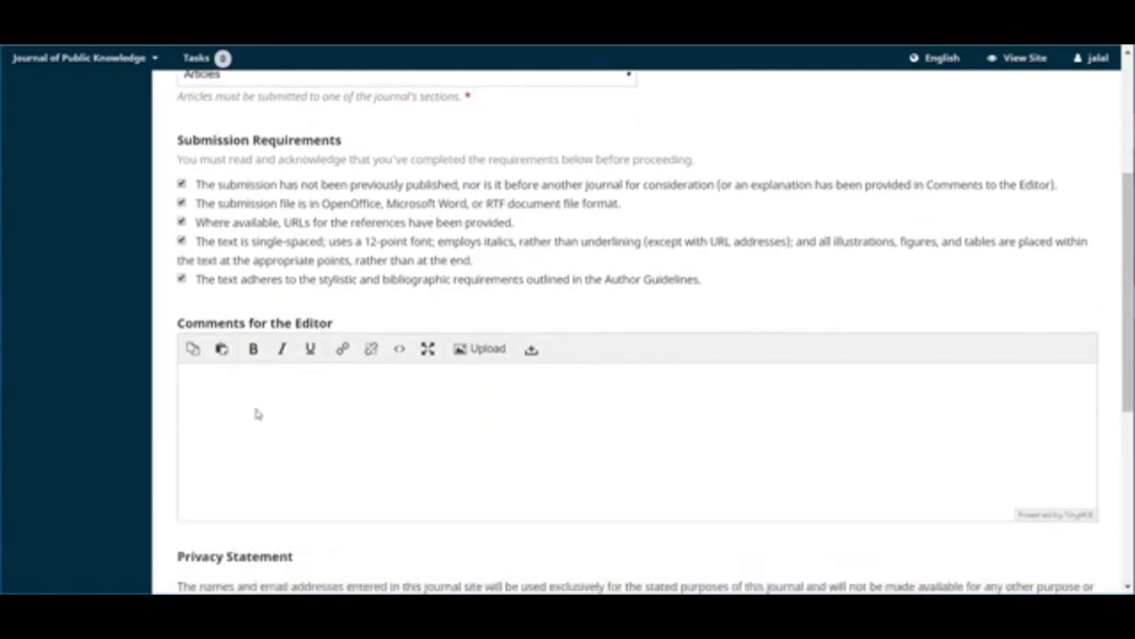
scroll(256, 413, "down", 3)
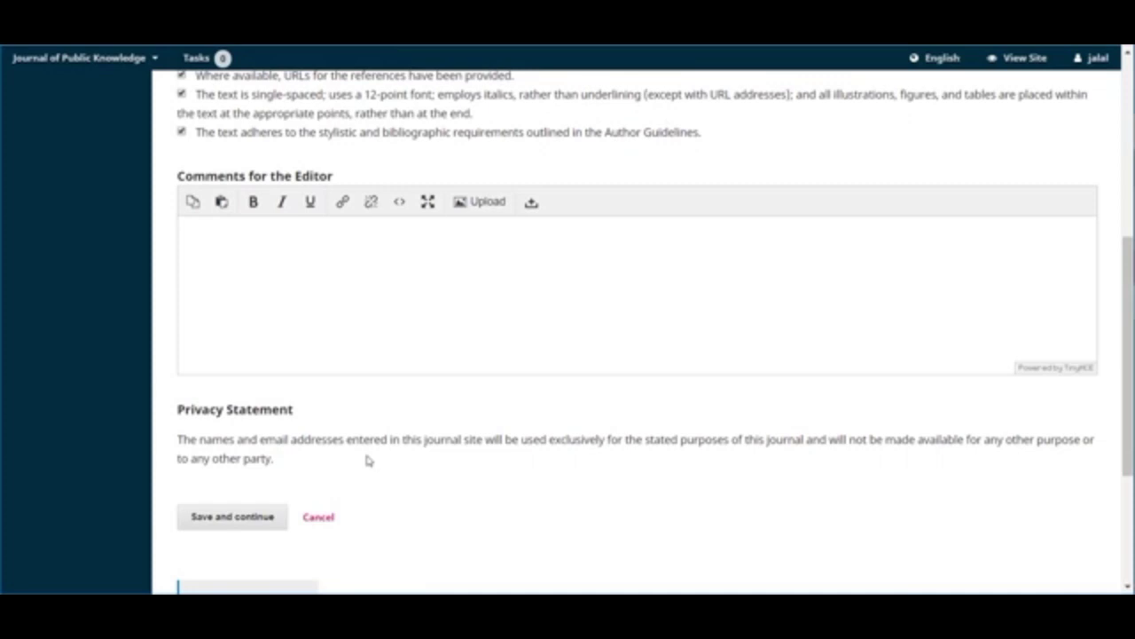
left_click(241, 522)
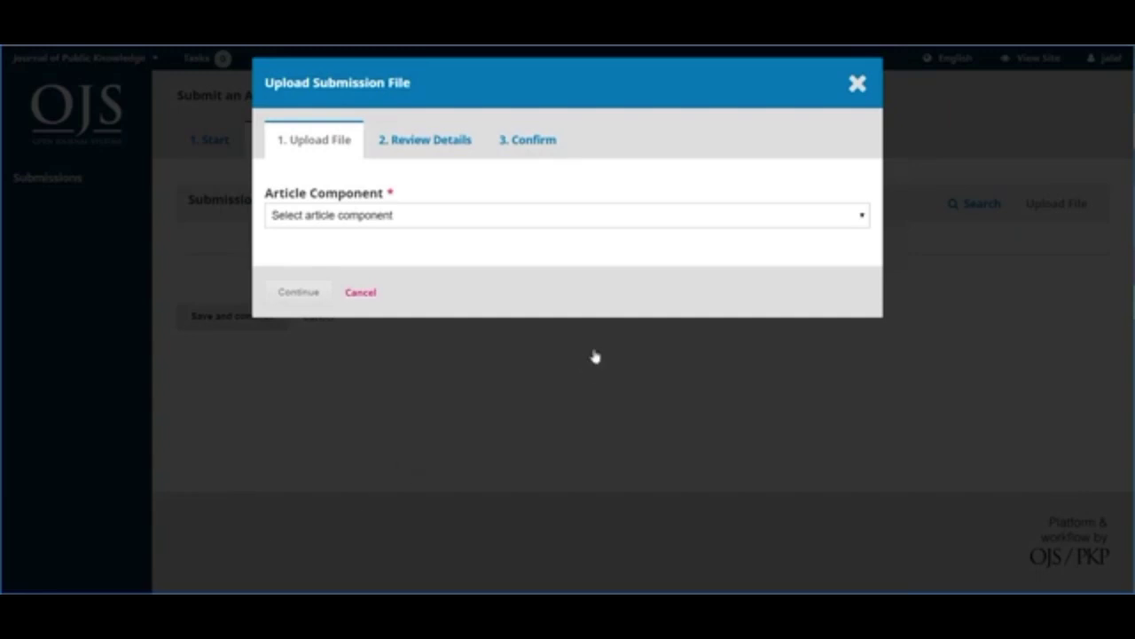
- Upload submission-jpk.docx as the Article Text component
left_click(695, 220)
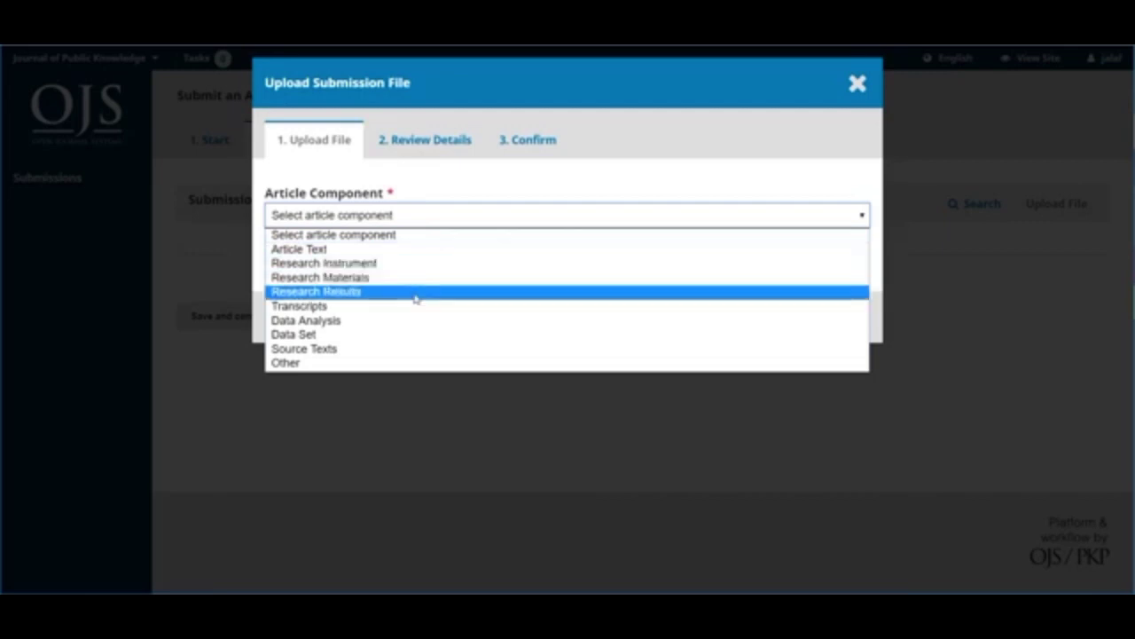
left_click(328, 251)
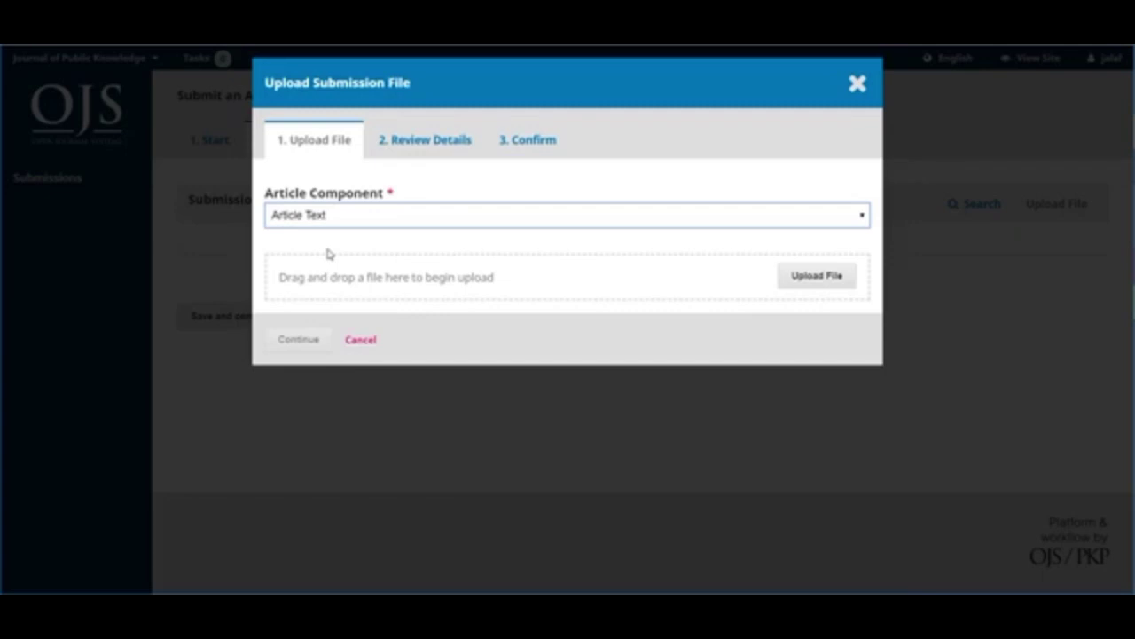
left_click(809, 278)
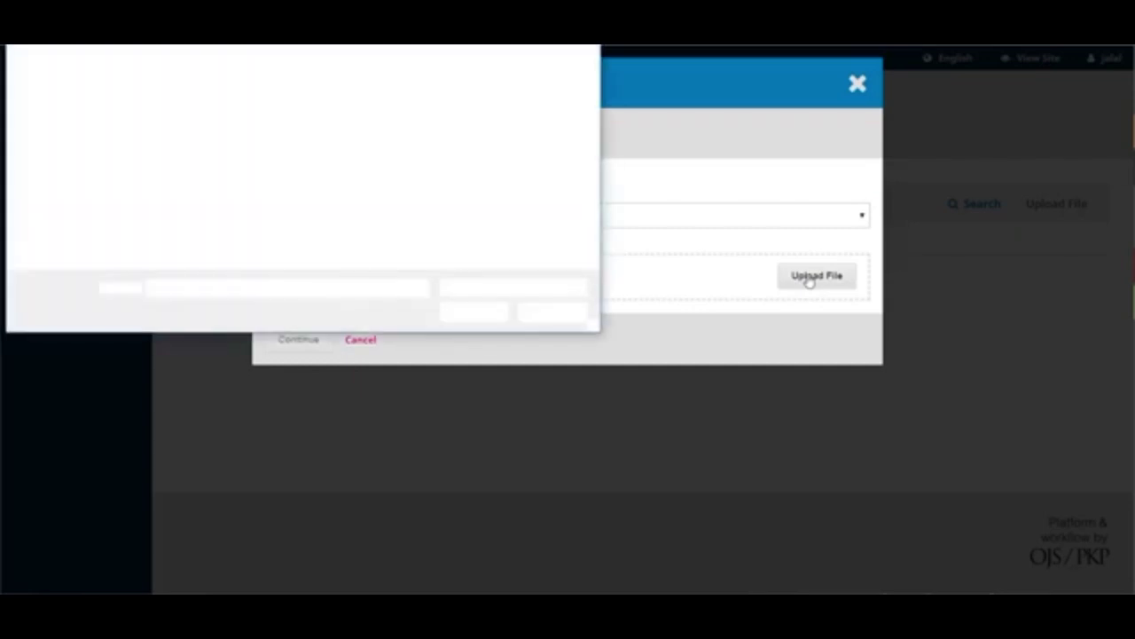
left_click(168, 71)
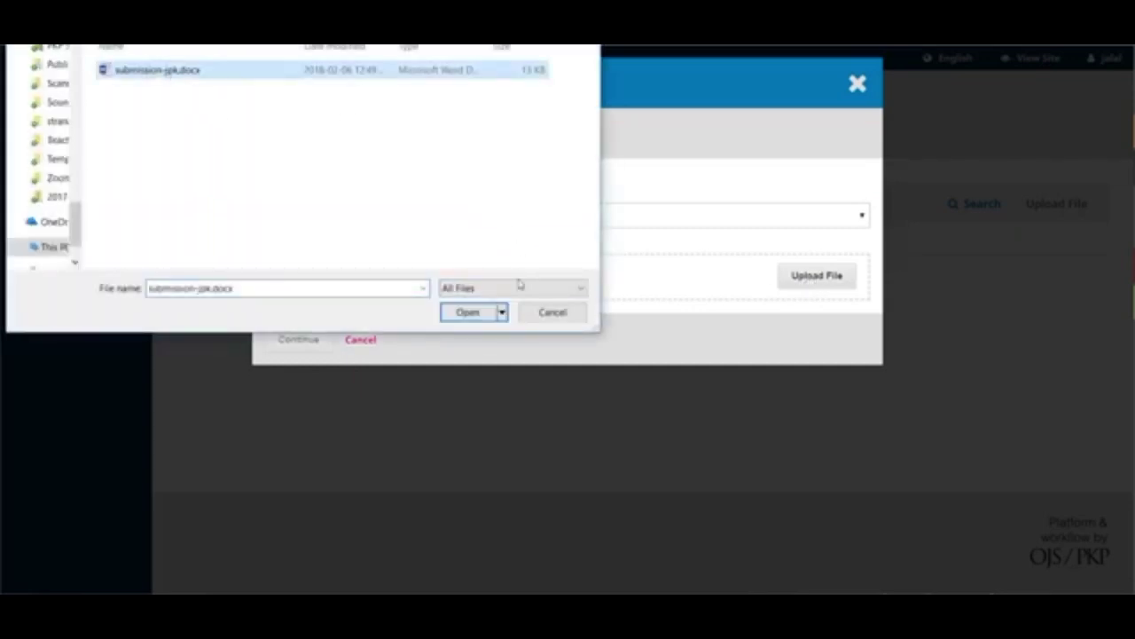
left_click(468, 311)
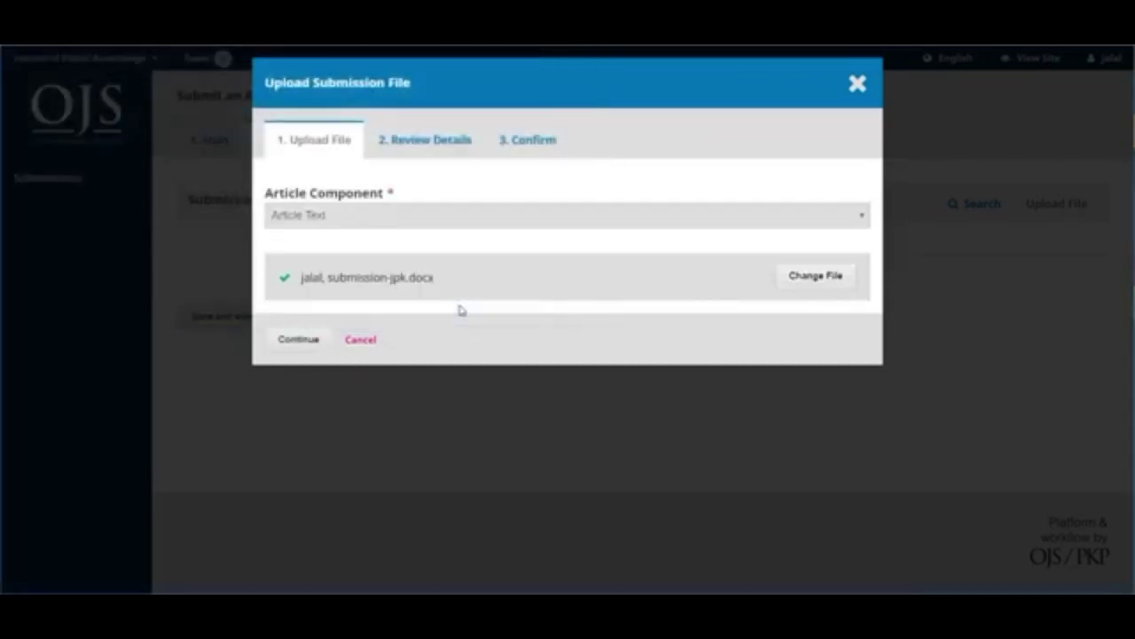
- Confirm the uploaded file's details, finish adding it, and save the upload step
left_click(308, 345)
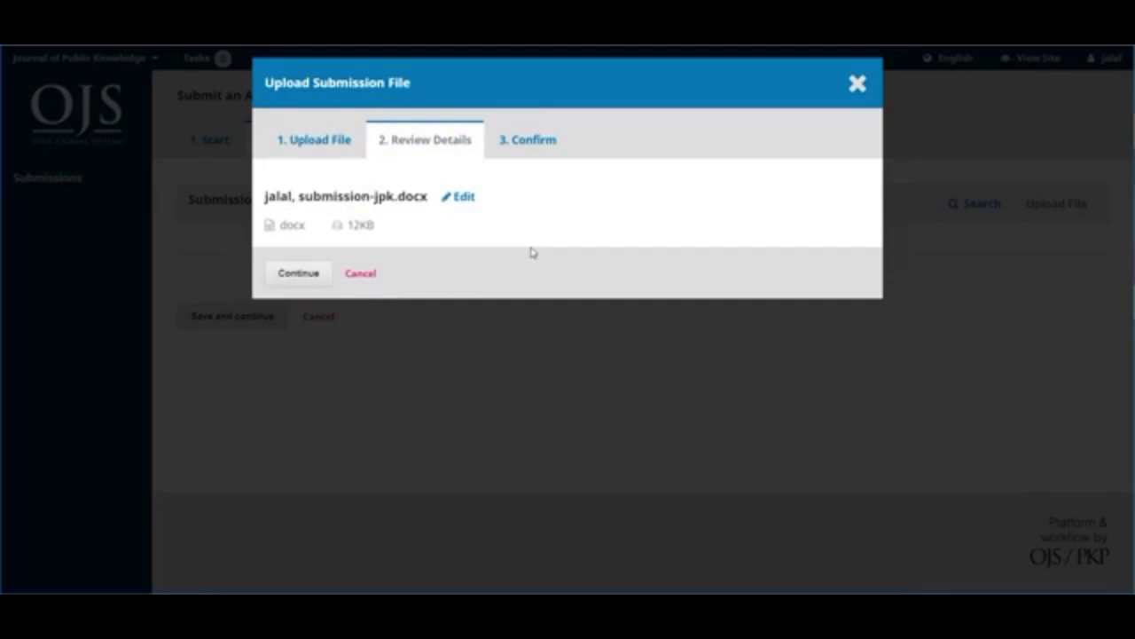
left_click(468, 198)
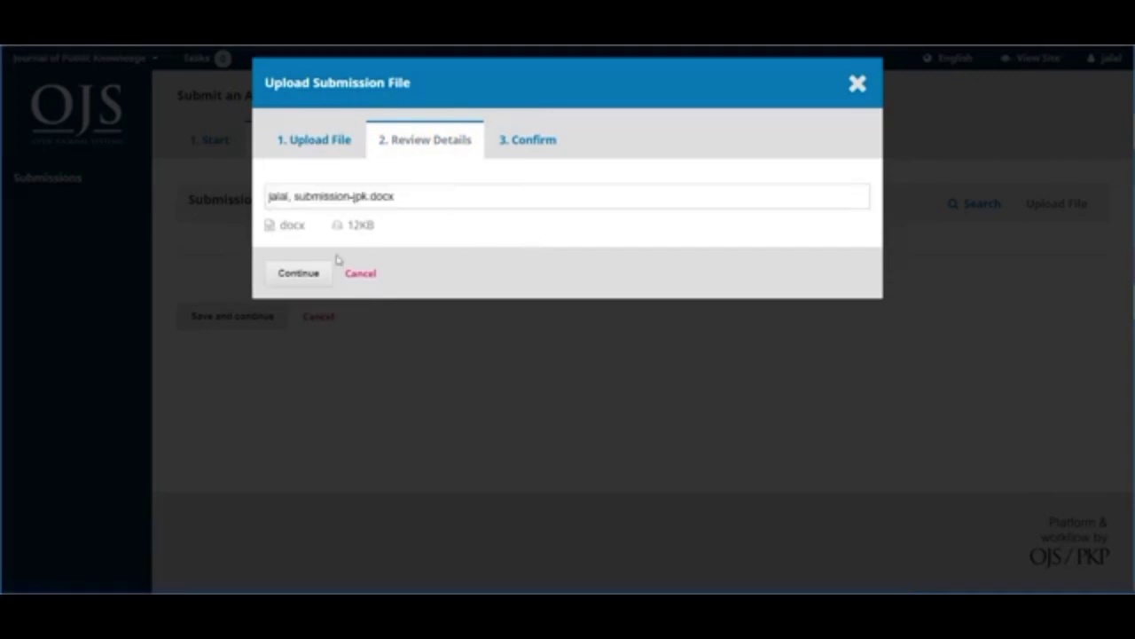
left_click(296, 275)
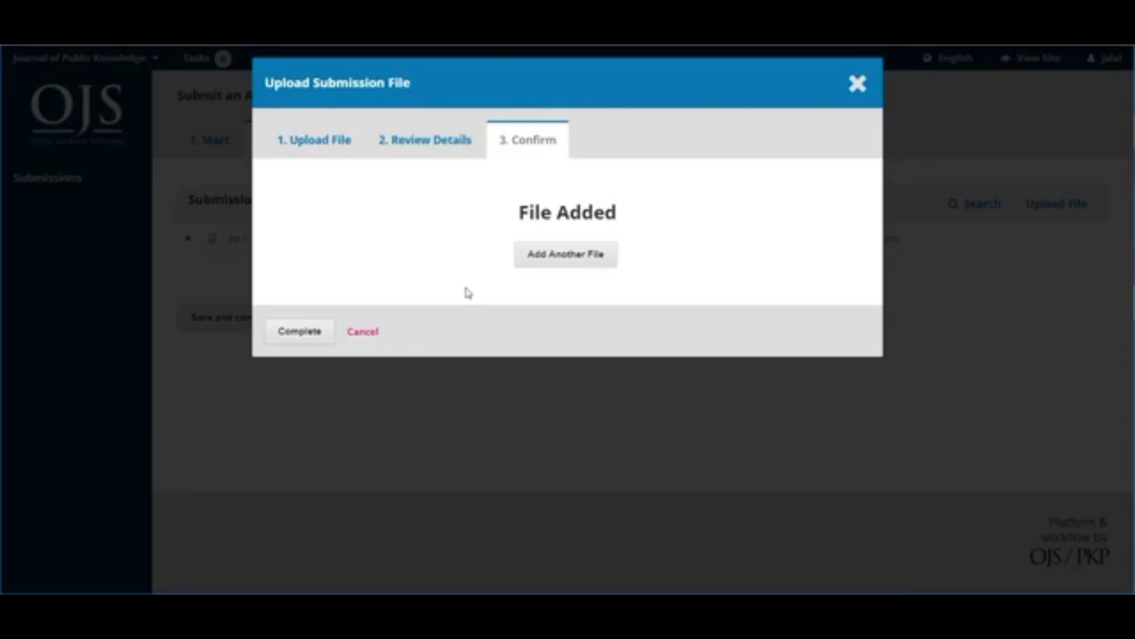
left_click(300, 332)
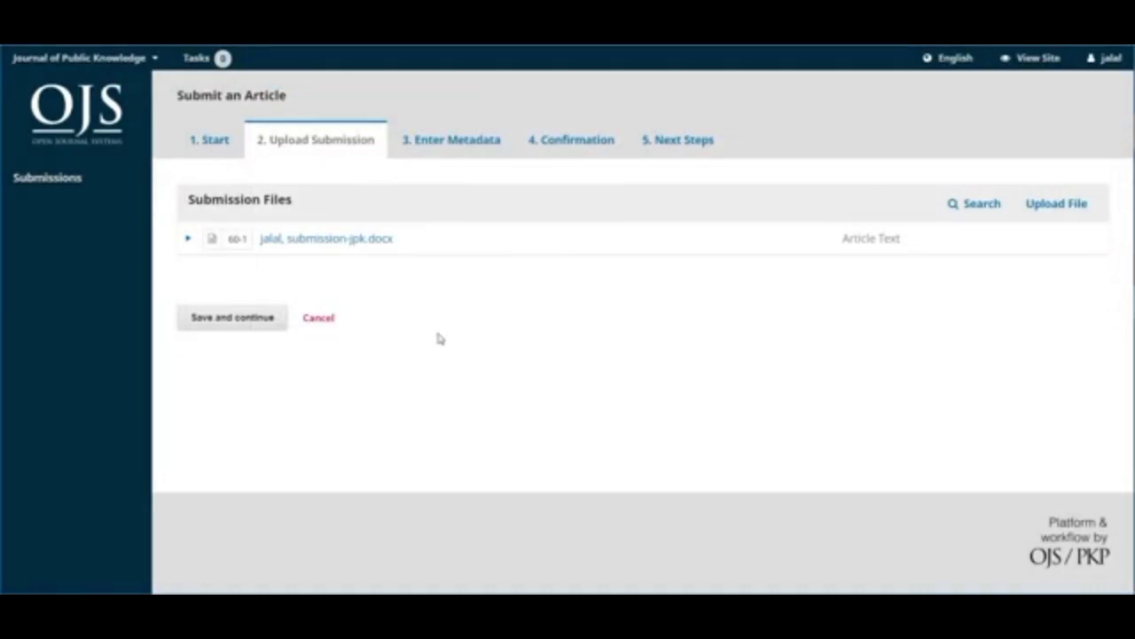
left_click(246, 316)
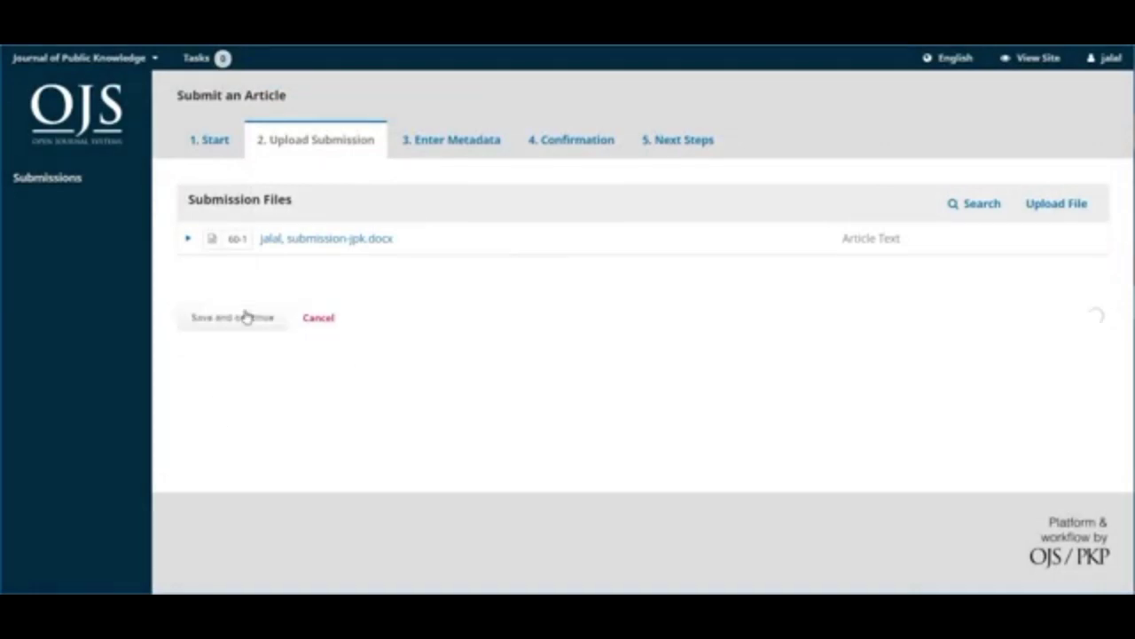
- Enter prefix 'The', title 'Institutionalization of a Scholarly Publishing Program' and subtitle 'Towards an Assessment Framework'
left_click(258, 214)
type("The")
key("Tab")
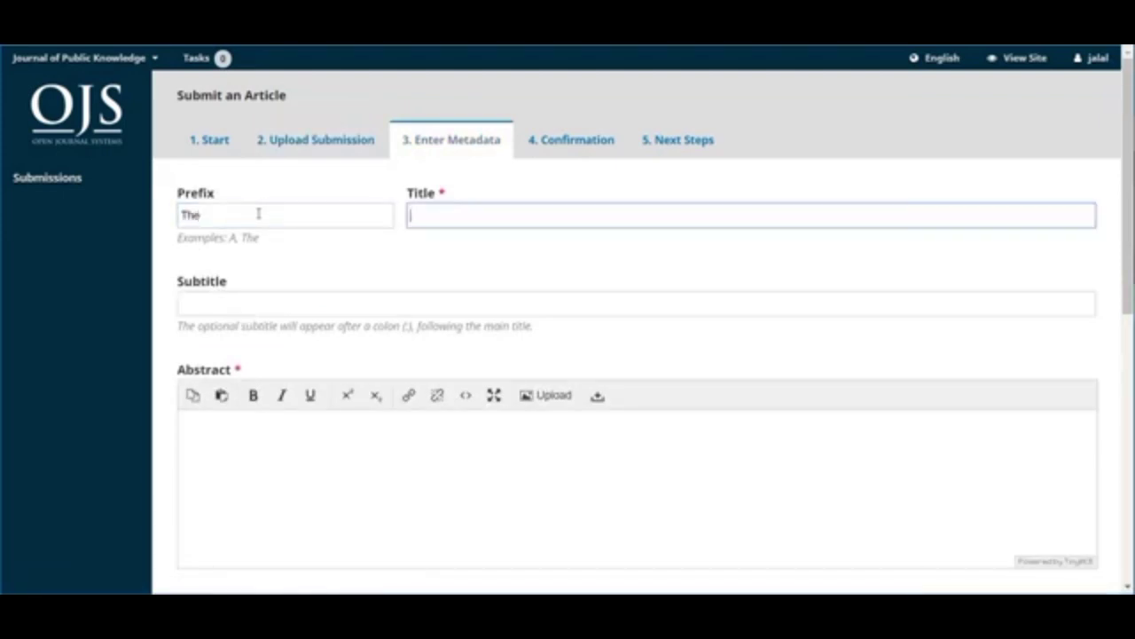
type("Institutionalization")
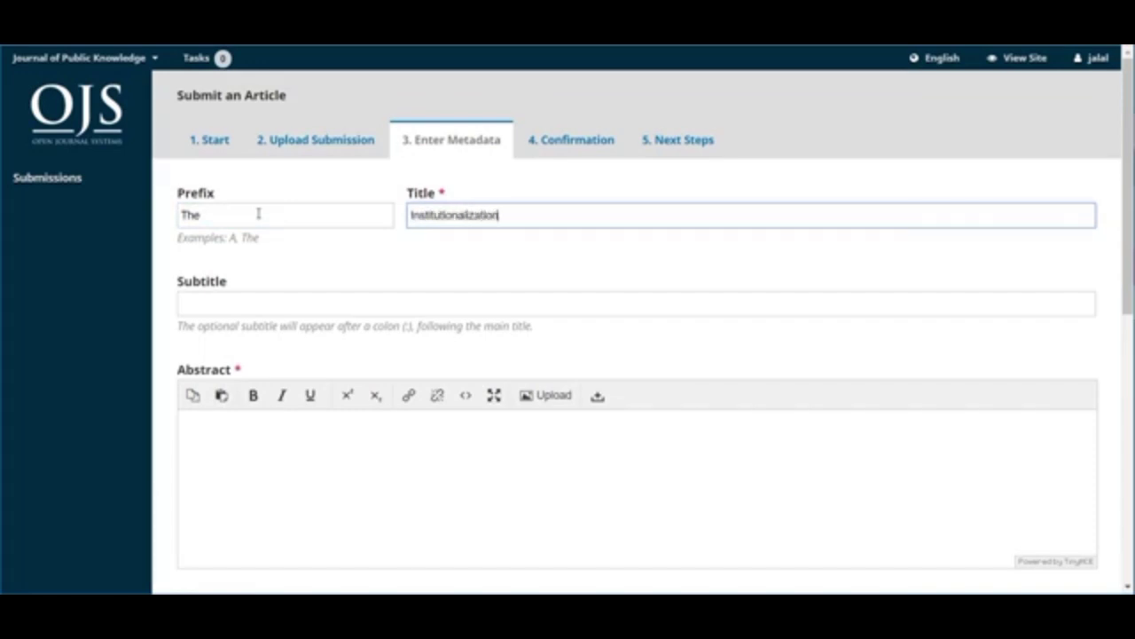
type(" of a Scholarly Publishing Program")
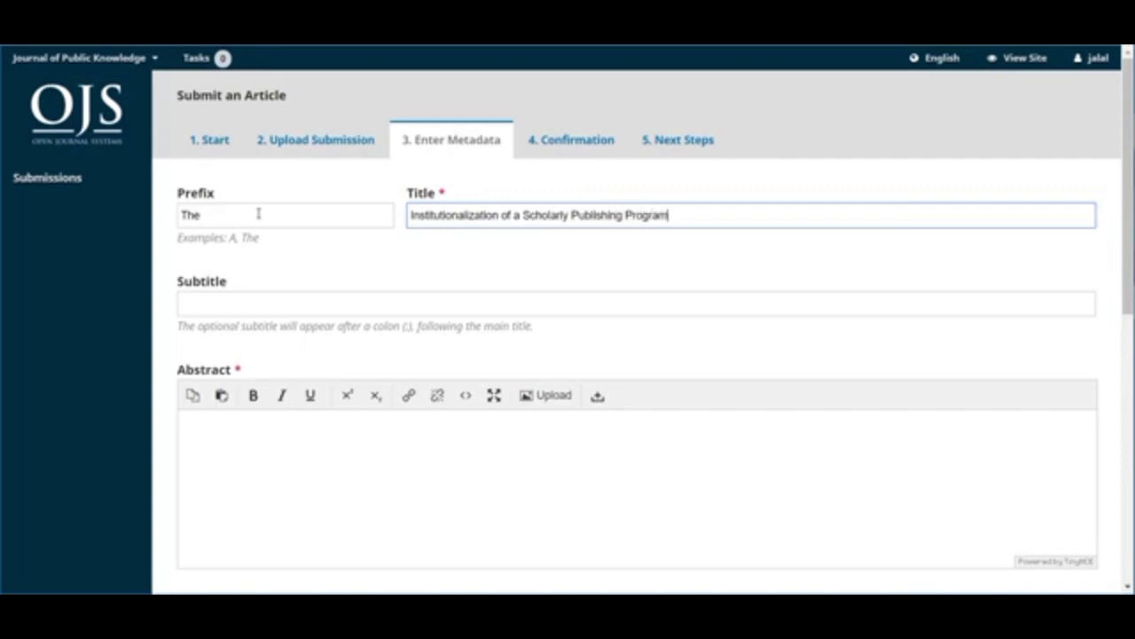
key("Tab")
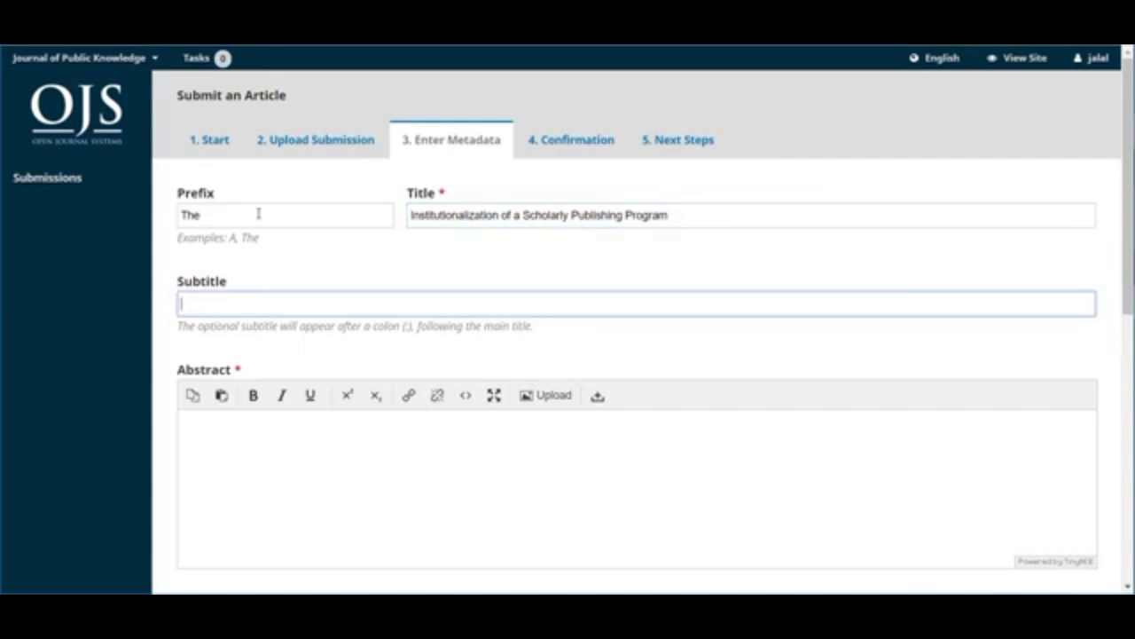
type("Towards an Assessment Framework")
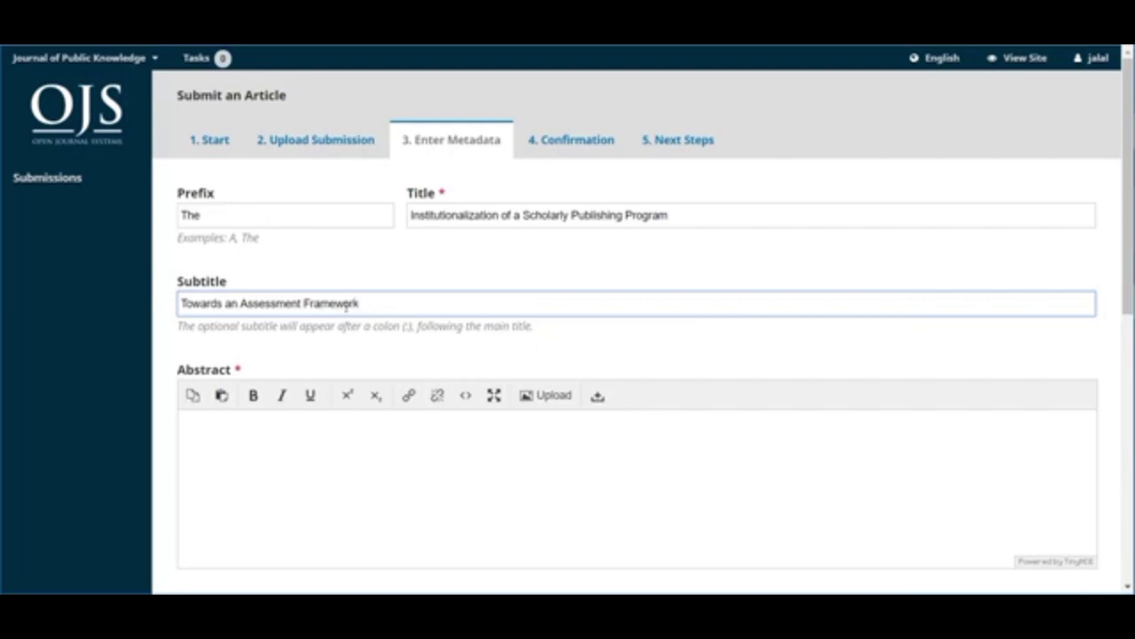
- Paste the abstract paragraph into the Abstract field
left_click(281, 438)
type("This study examines the process of institutionalization as it has occured for the Scholarly Publishing Services Program (SPSP), an evolution of the library publishing activities at the University of Anywhere. As an innovation which challenges many of the conventions of library-based publishing, it is necessary to approach the evaluation of SPSP with a concern for appropriate methods and a consideration of issues of legitimacy in the institutional environment. A method for differentiating innovation and convention through an examination of core \"exemplars\" is developed. This analysis then provides a basis for recasting evaluation as a political process where innovative programs struggle to maintain those exemplars which make them different while achieving the legitimacy which makes them possible.")
scroll(397, 478, "down", 2)
scroll(396, 478, "down", 5)
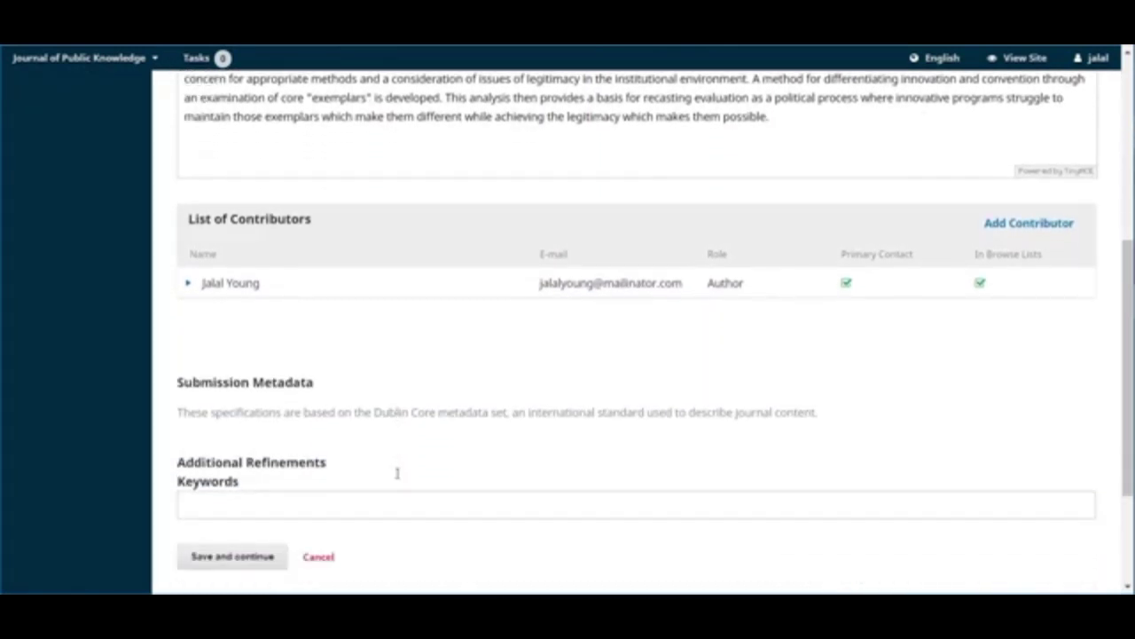
scroll(396, 475, "down", 1)
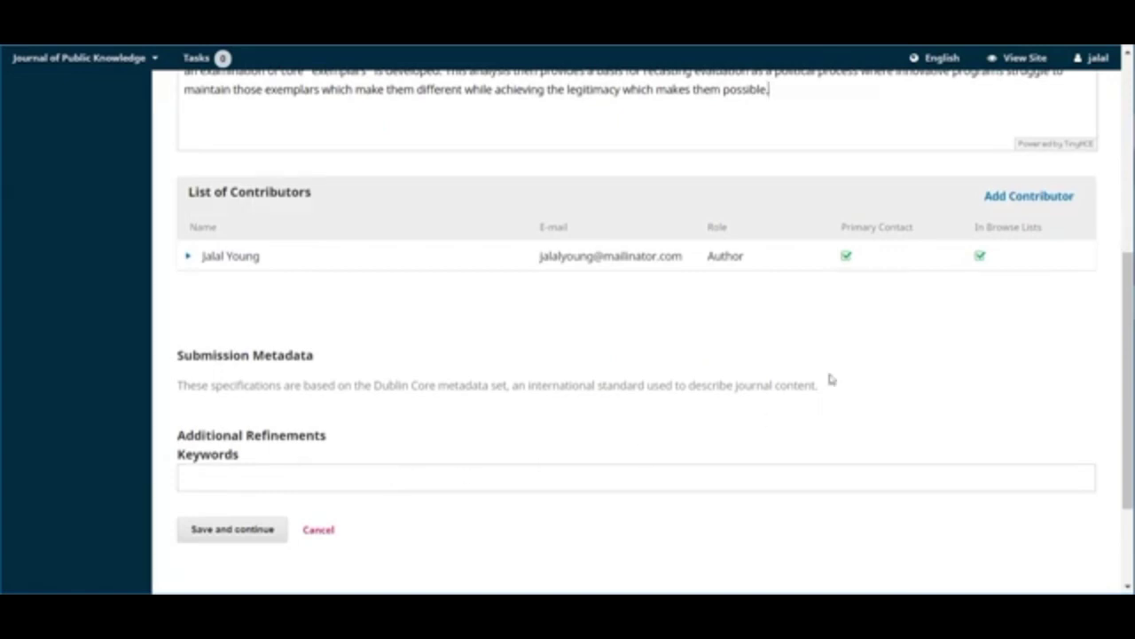
- Start a new contributor and enter their first name, last name and e-mail address
left_click(1028, 204)
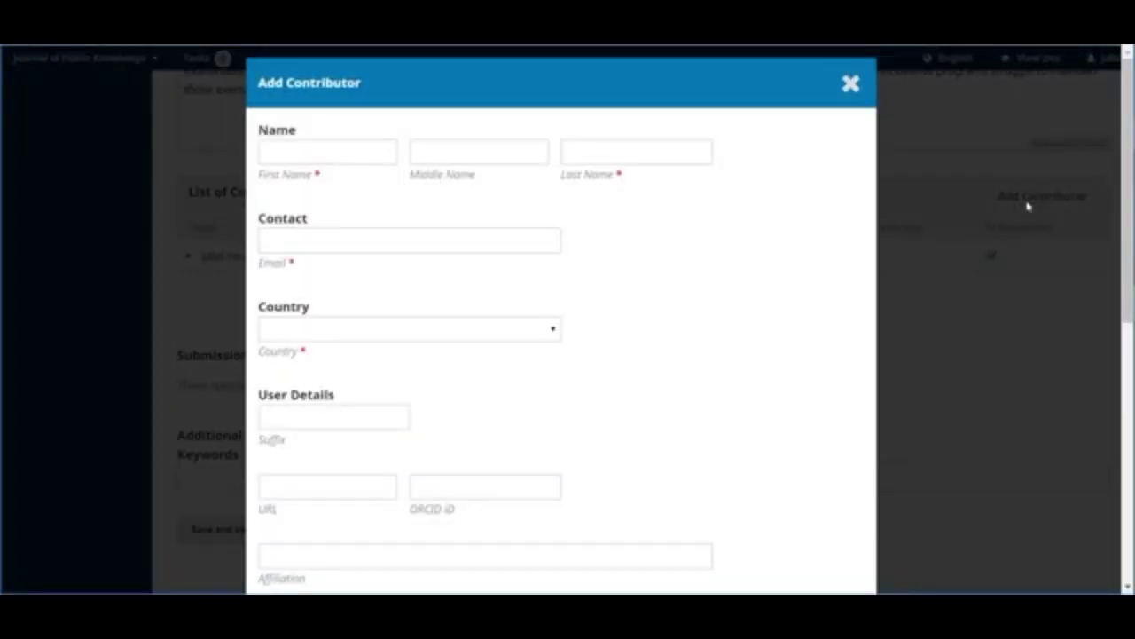
left_click(339, 163)
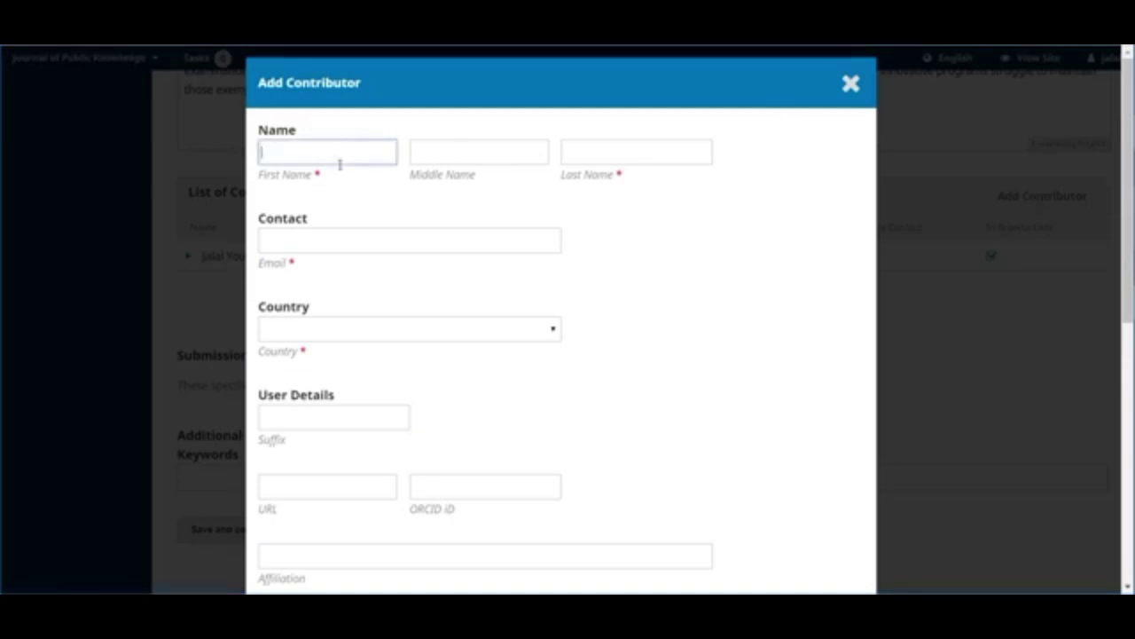
key("Tab")
key("Tab")
key("Tab")
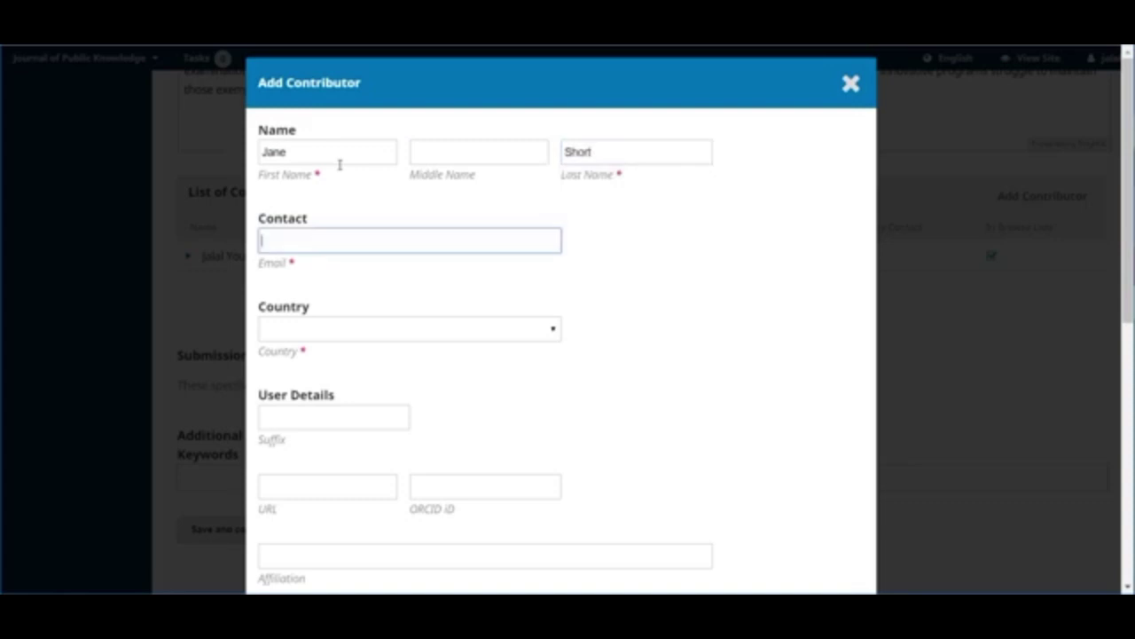
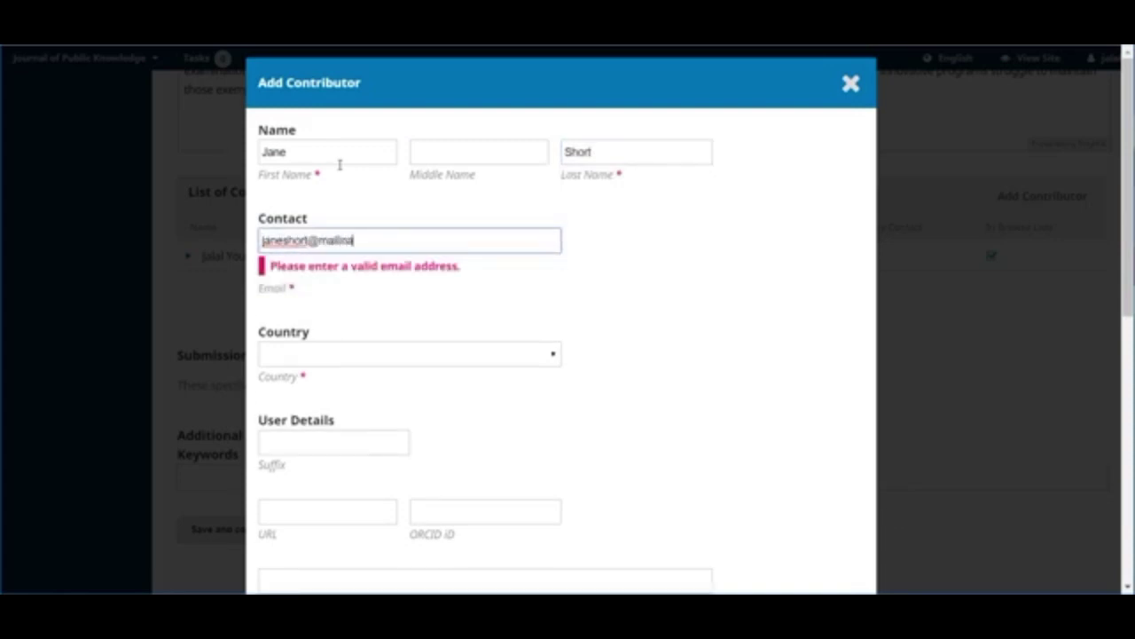
- Set the contributor's country to United States
key("Tab")
key("u")
key("n")
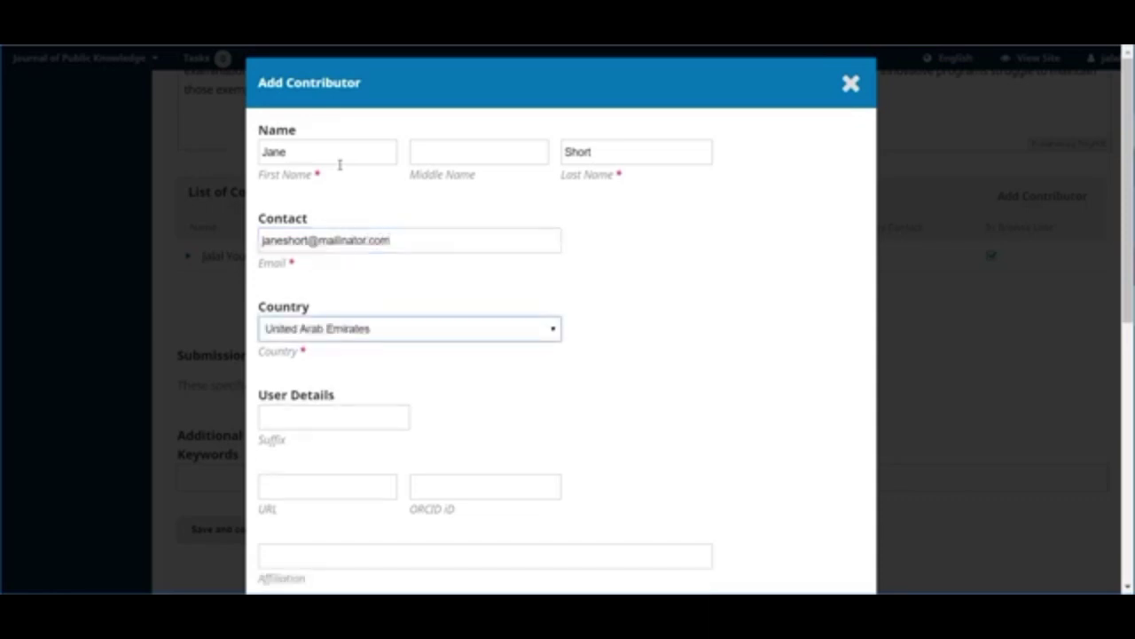
left_click(470, 329)
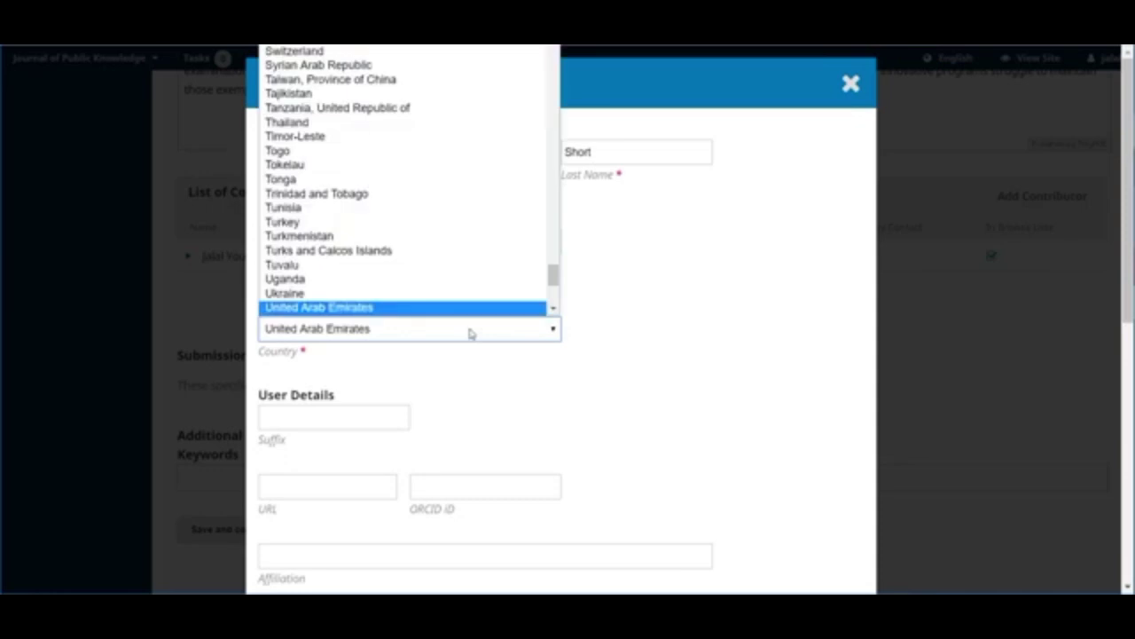
scroll(405, 262, "down", 5)
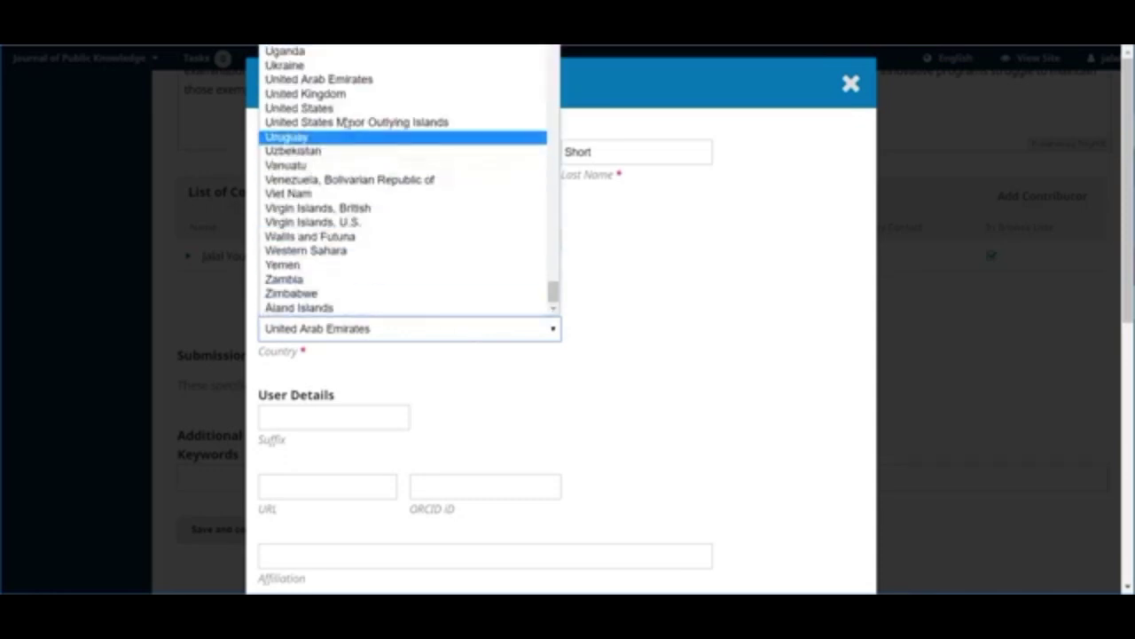
left_click(347, 108)
- Give the contributor the Author role and save them to the list
left_click(348, 415)
scroll(603, 415, "down", 3)
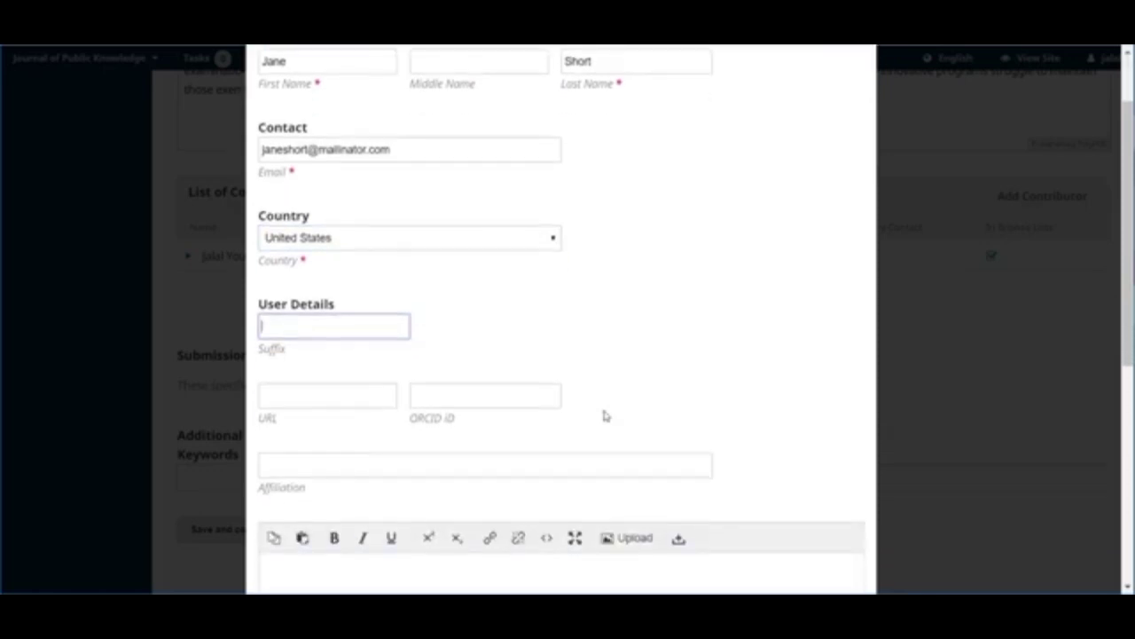
scroll(605, 416, "down", 6)
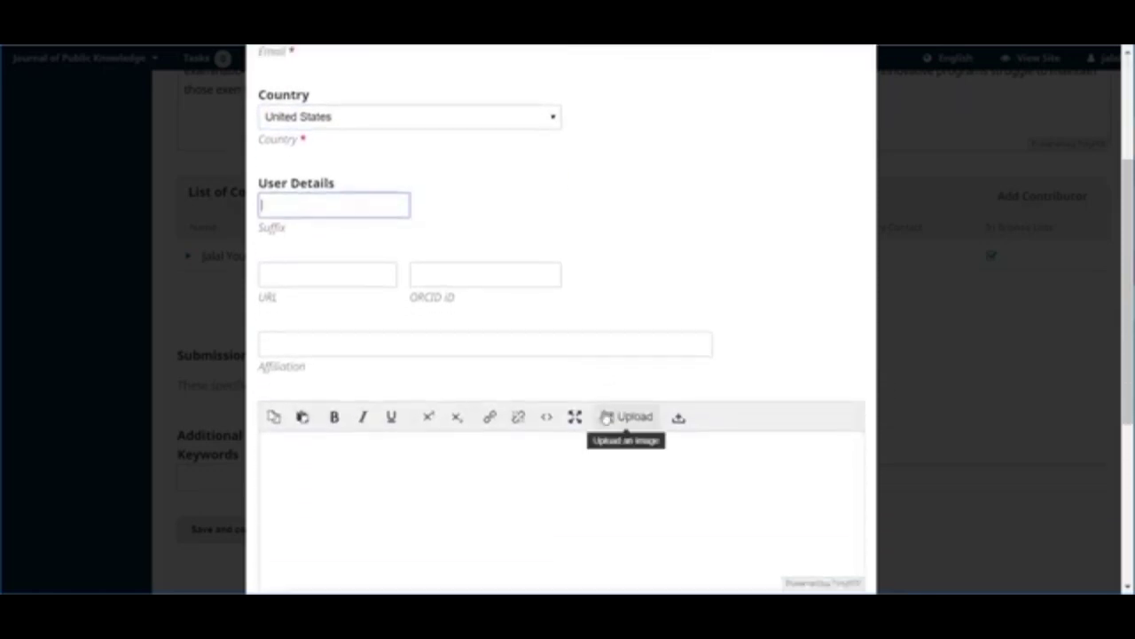
scroll(605, 416, "down", 2)
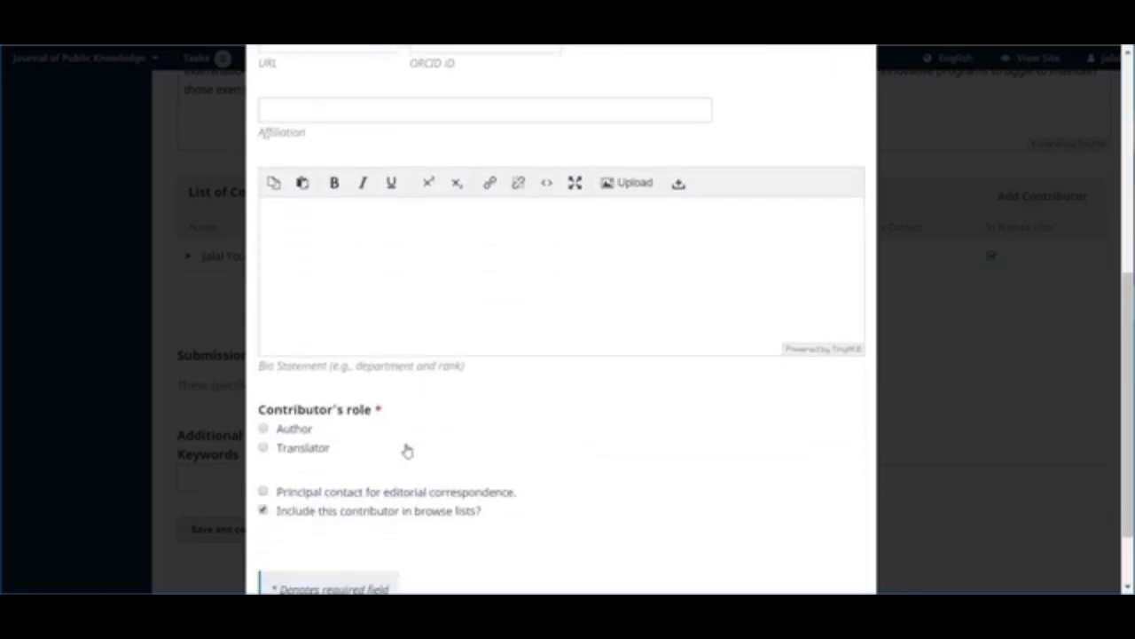
left_click(265, 429)
scroll(523, 474, "down", 2)
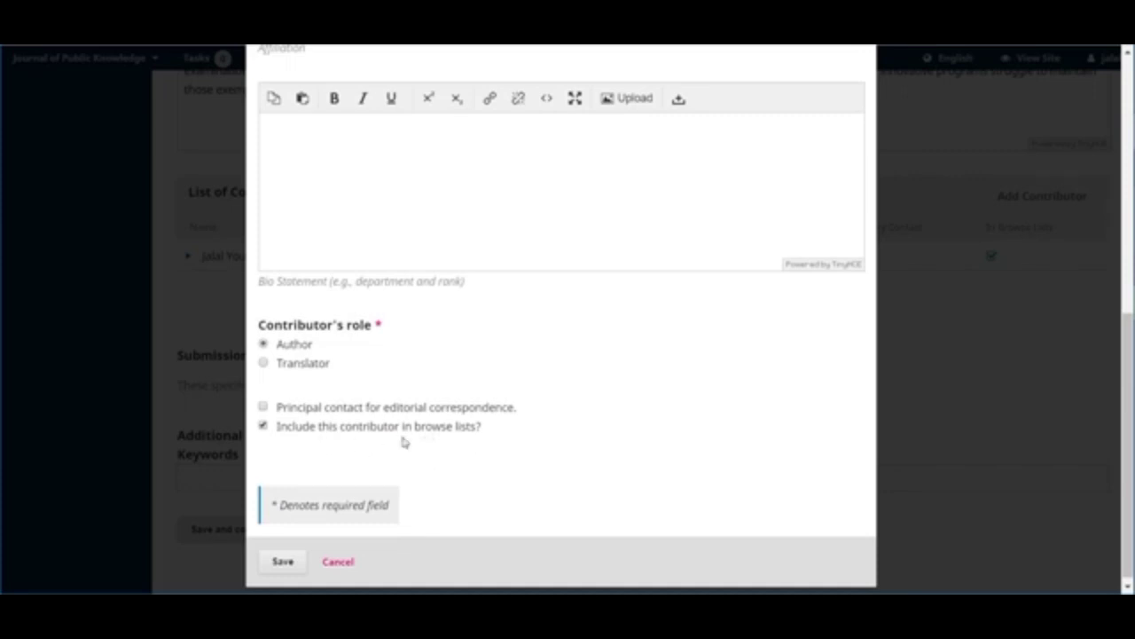
left_click(280, 561)
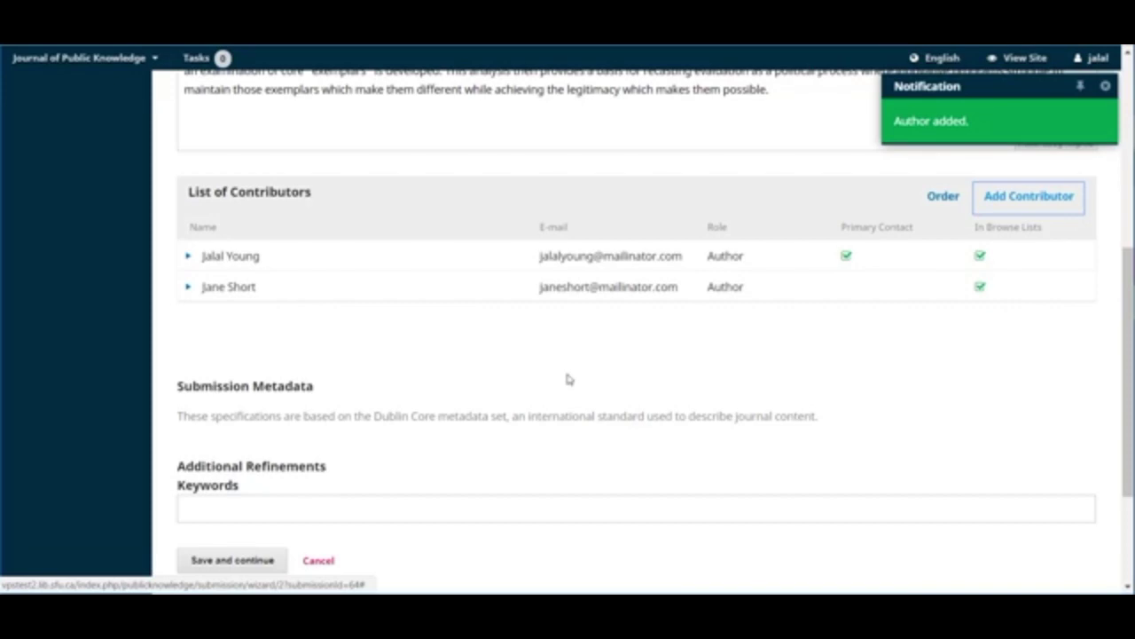
- Add keywords Scholarly Publishing, Libraries and Assessment, then save the metadata step
scroll(569, 379, "down", 2)
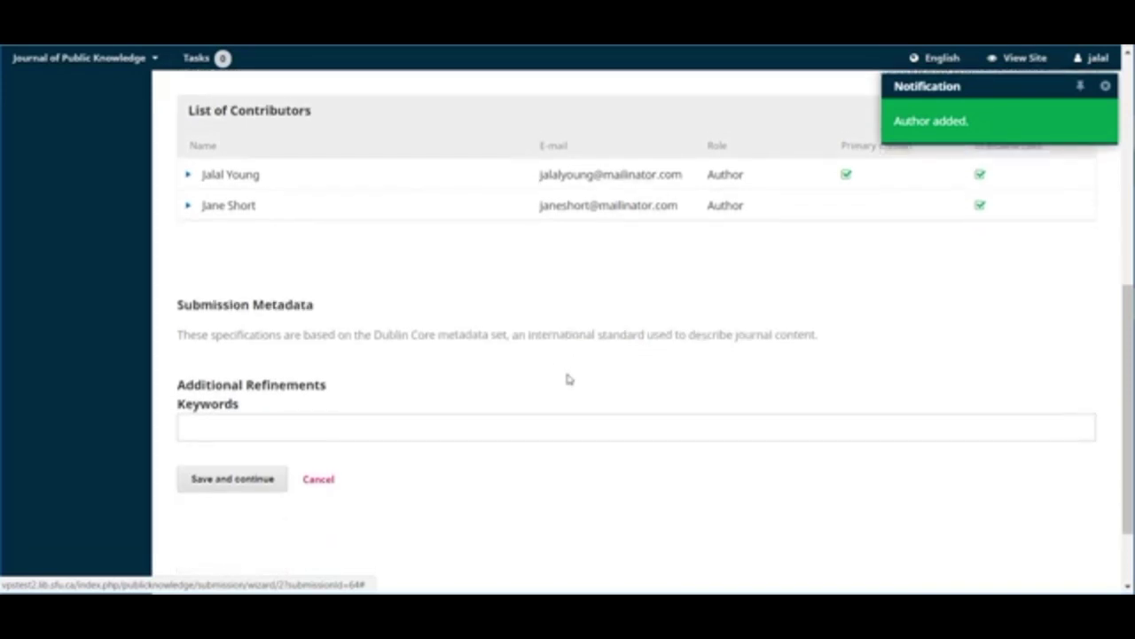
left_click(437, 399)
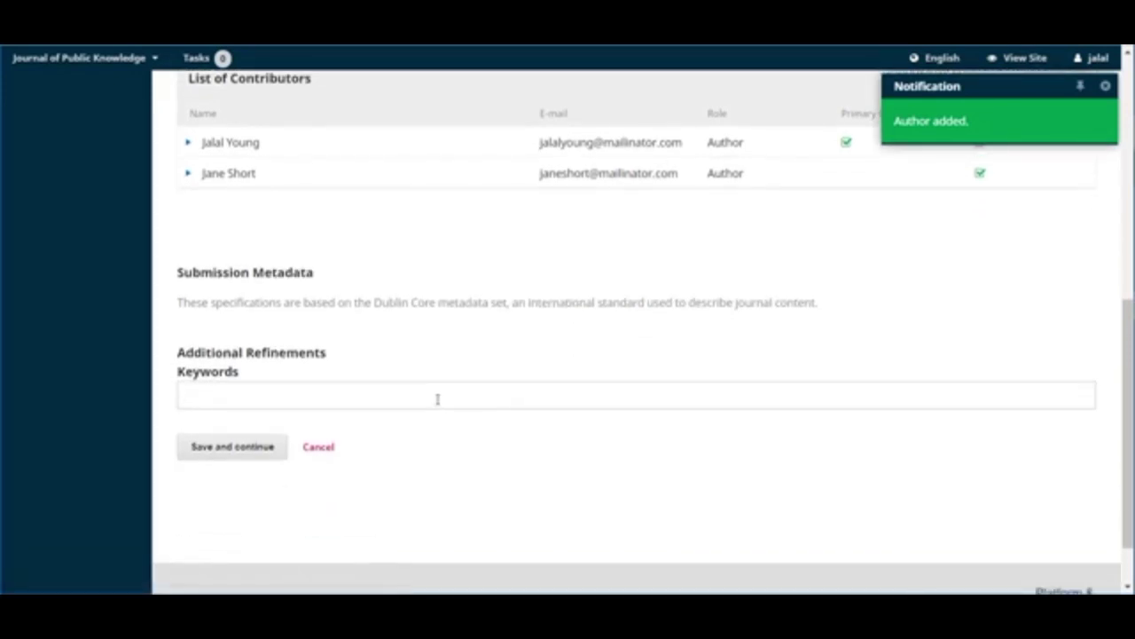
type("Scho")
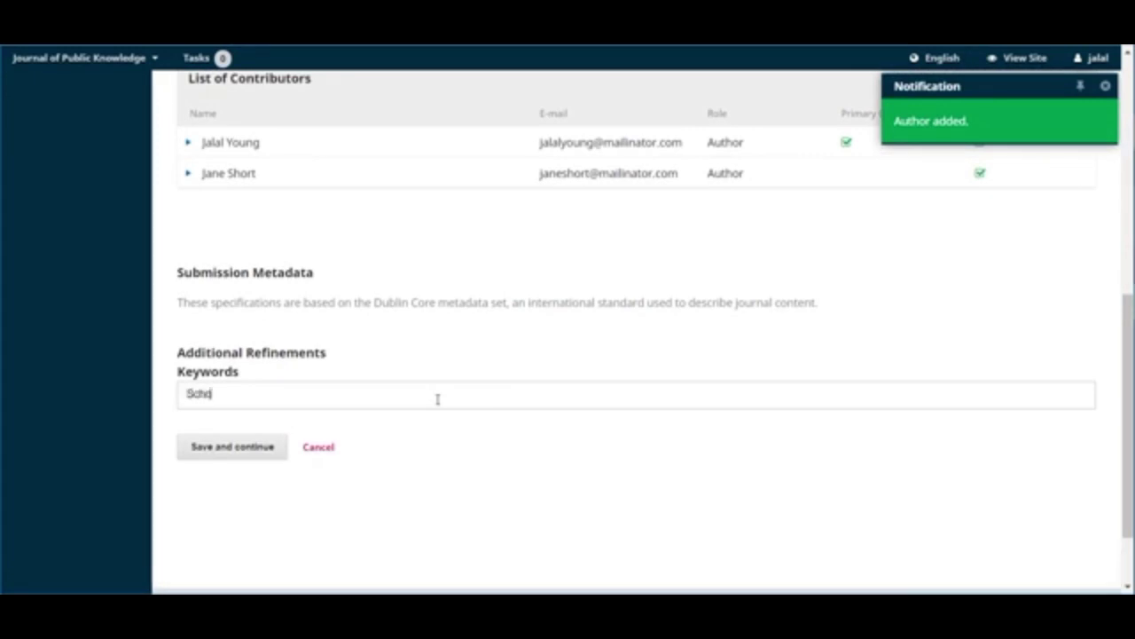
type("larly Pu")
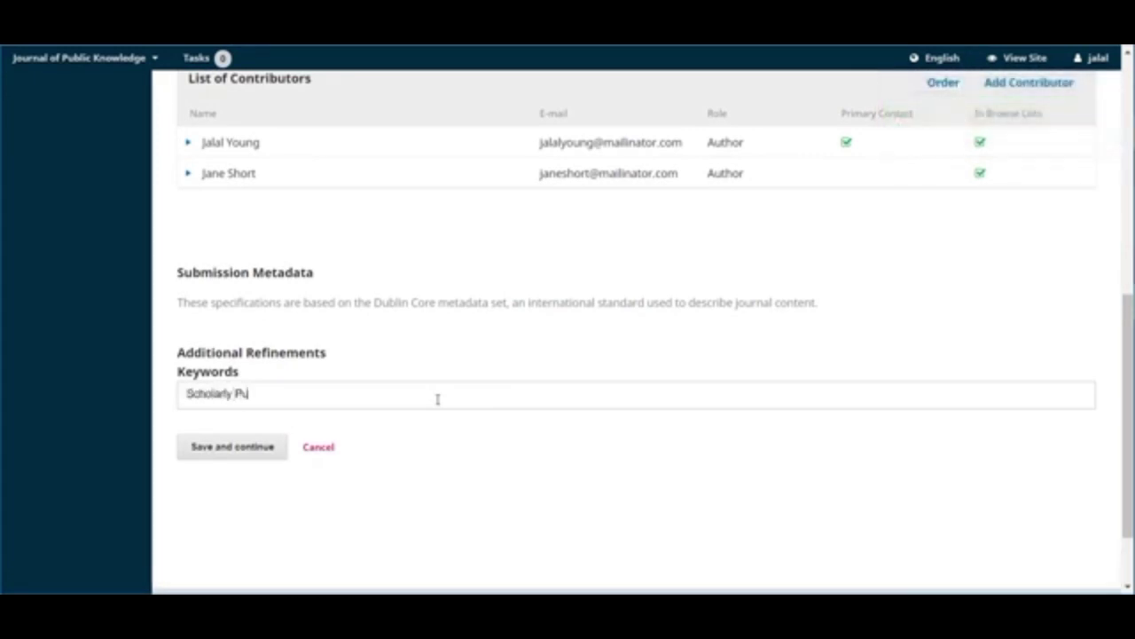
type("blishing")
key("Return")
type("Lib")
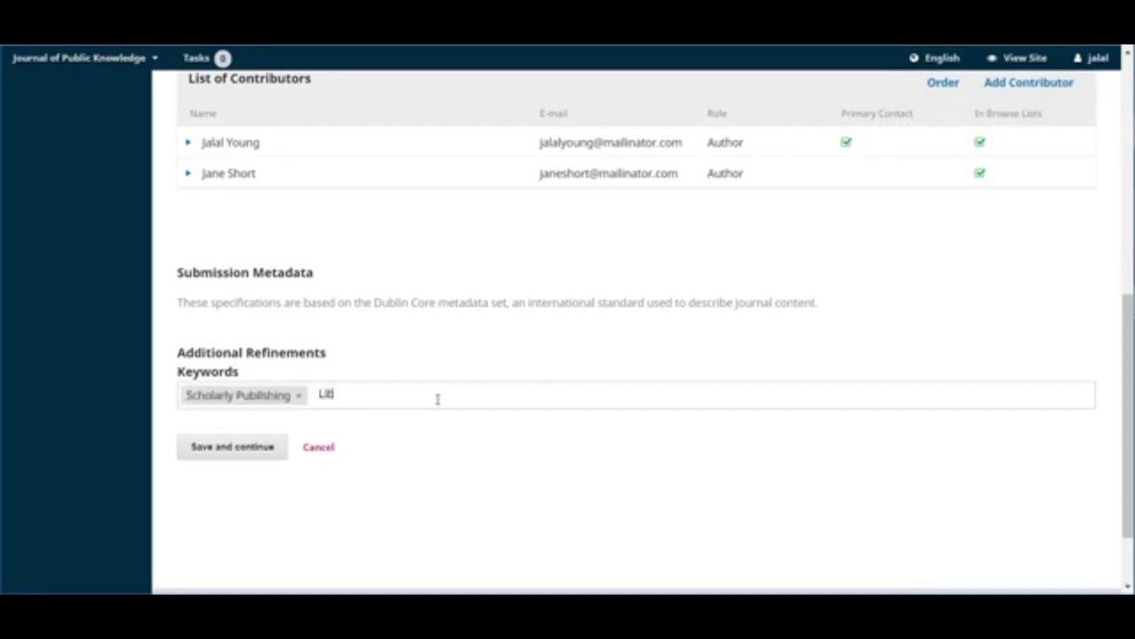
type("raries")
key("Return")
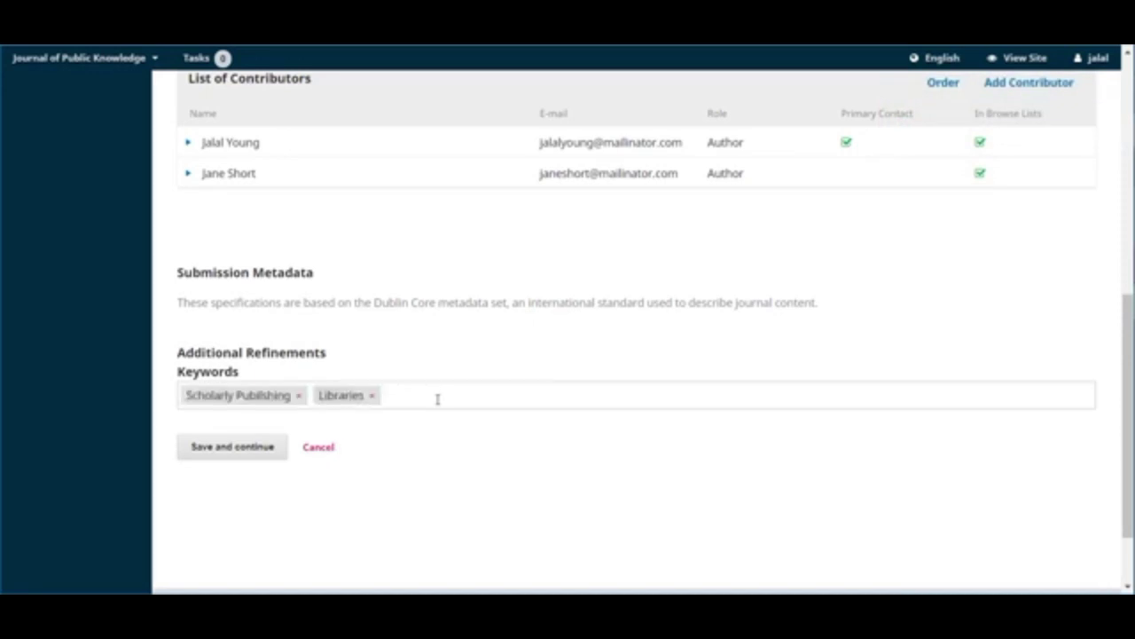
type("Assessment")
key("Return")
left_click(236, 449)
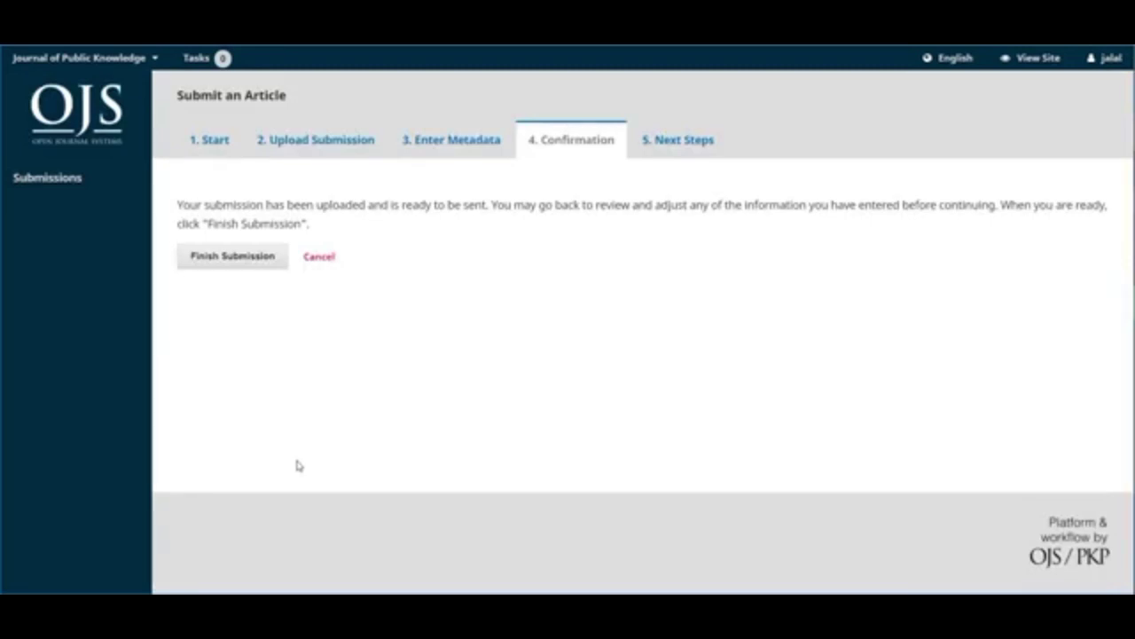
- Recheck the Enter Metadata step, then finish the submission from Confirmation and confirm with OK
left_click(448, 140)
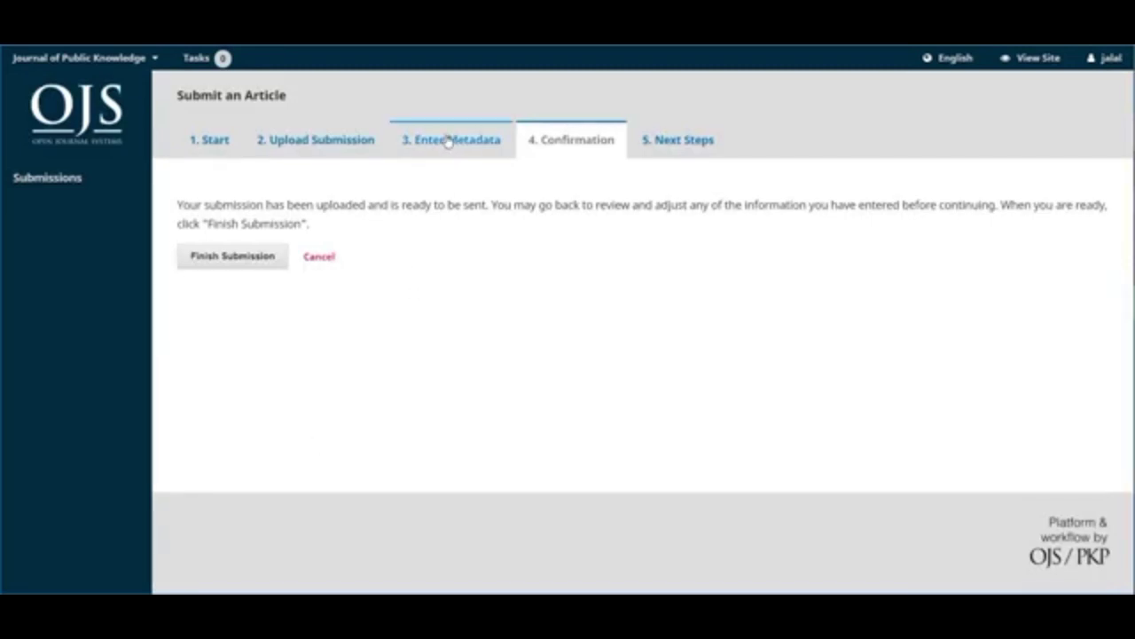
left_click(575, 140)
left_click(232, 257)
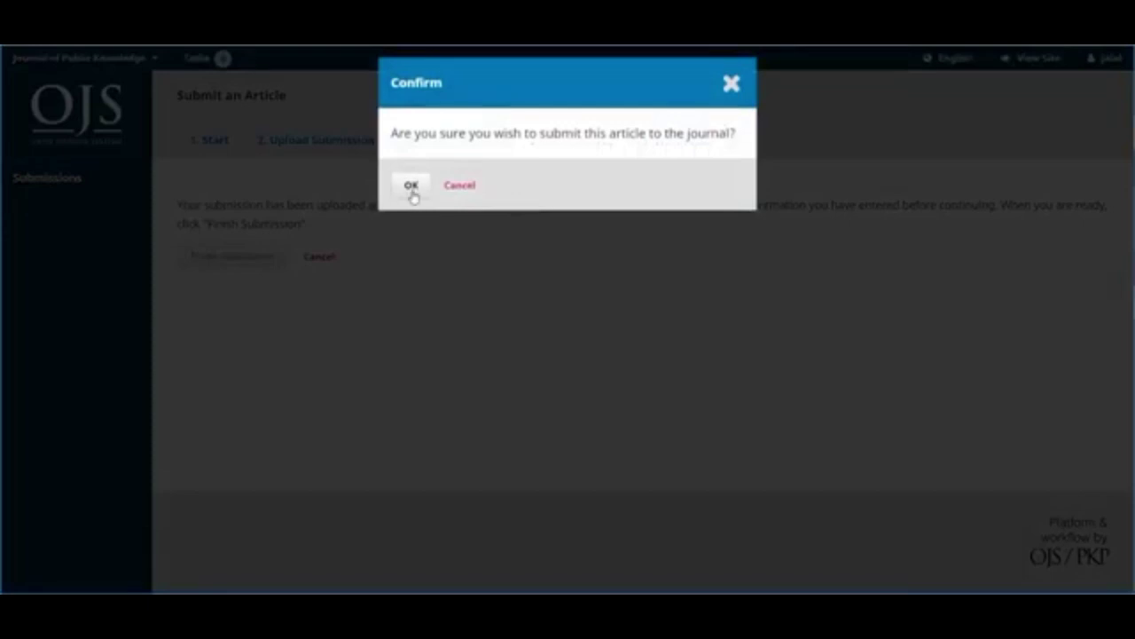
left_click(411, 186)
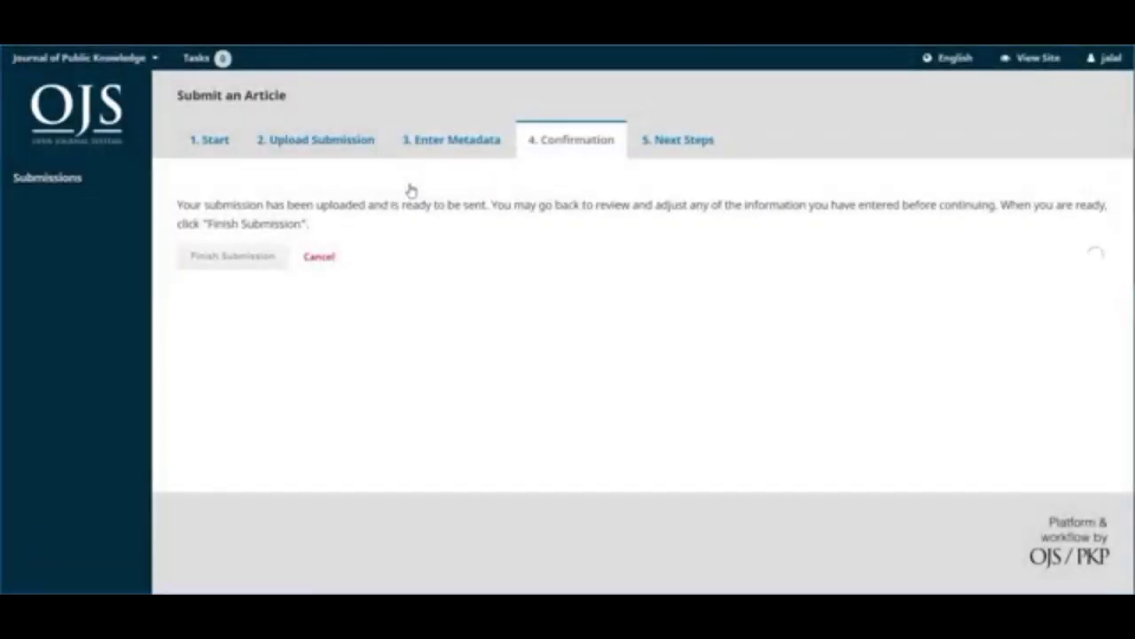